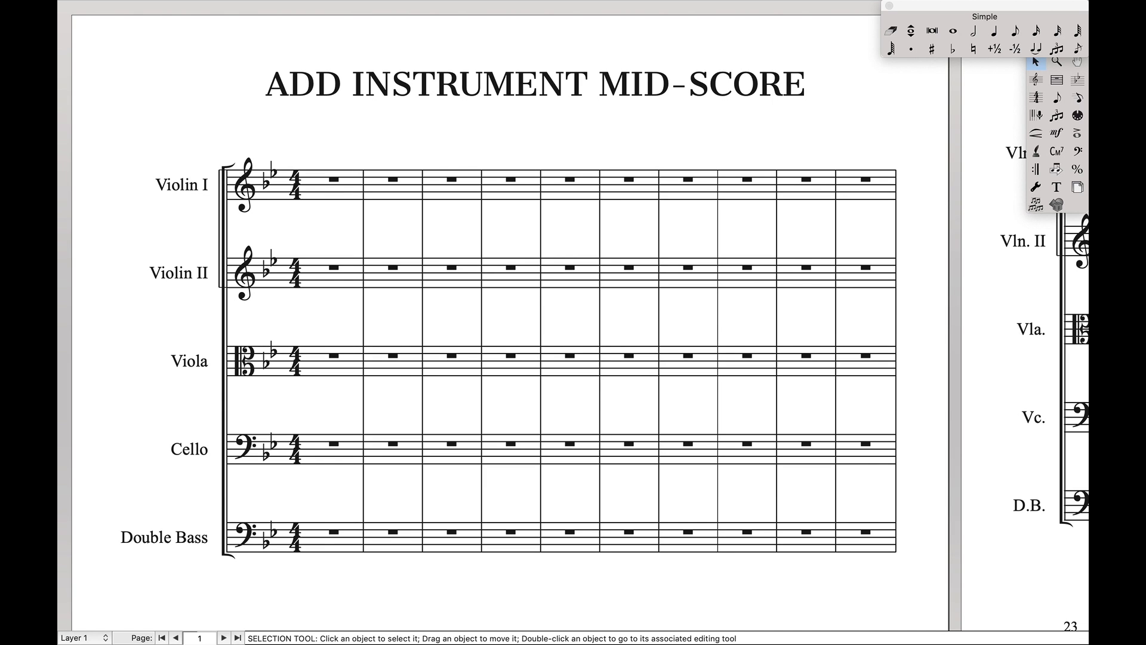
Step: Scroll the score right from page 1 to page 2, where the system starts at measure 11
{"action": "scroll", "coordinate": [143, 293], "scroll_direction": "right", "scroll_amount": 2}
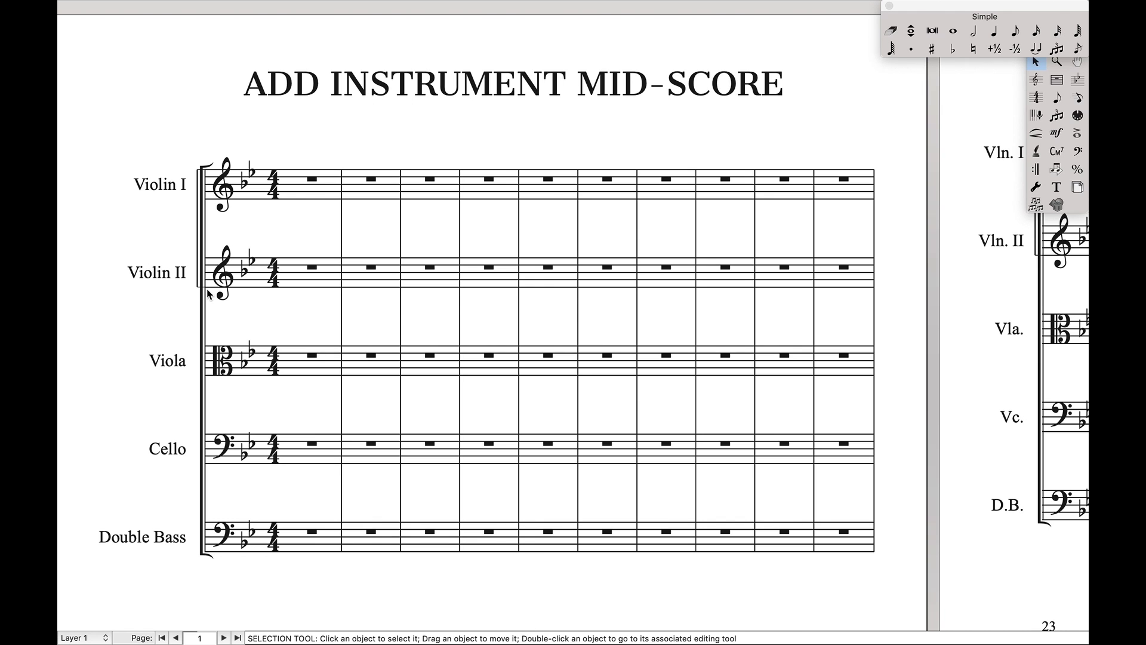
{"action": "scroll", "coordinate": [207, 292], "scroll_direction": "right", "scroll_amount": 10}
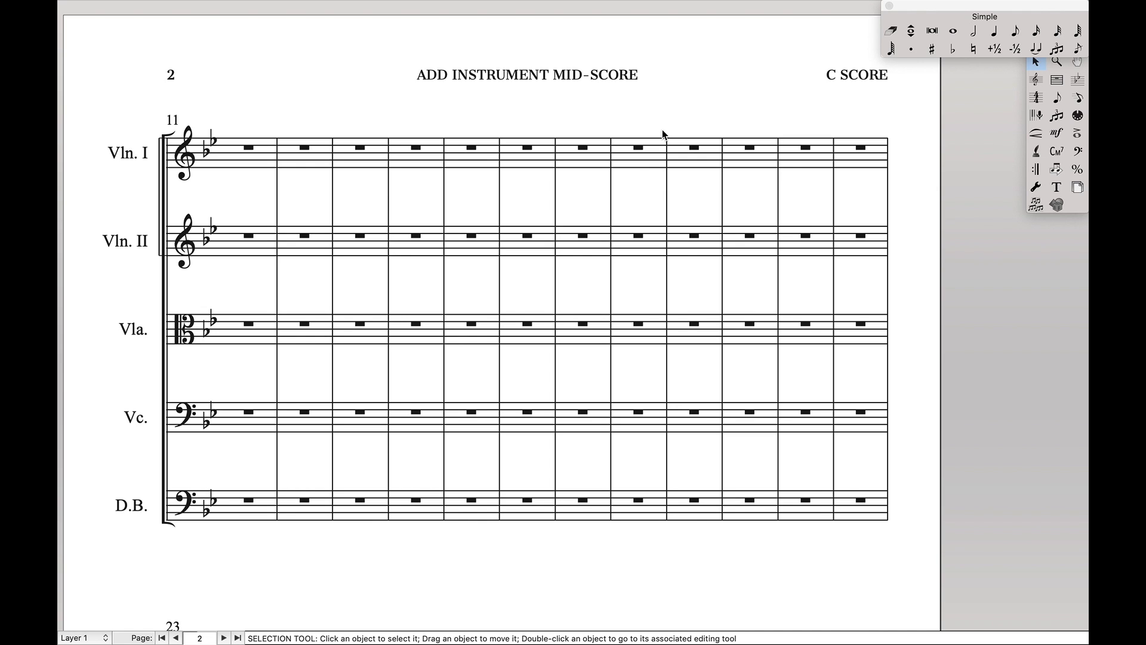
Step: Add a Violin from All > Strings to the score's instrument list
{"action": "key", "text": "super+k"}
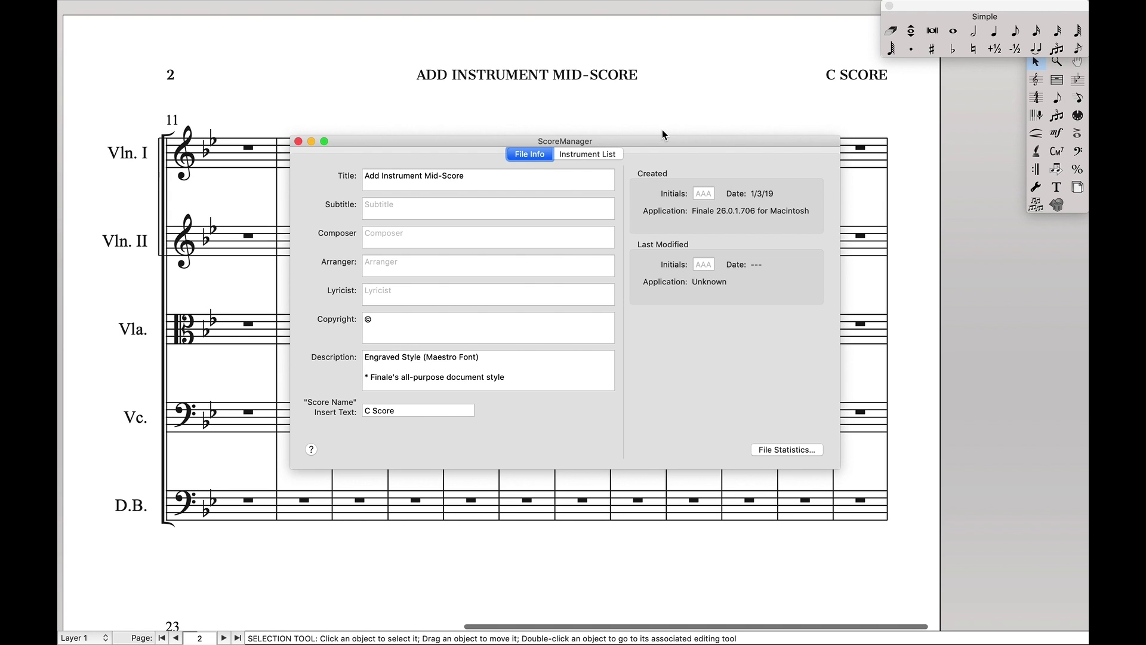
{"action": "left_click", "coordinate": [582, 156]}
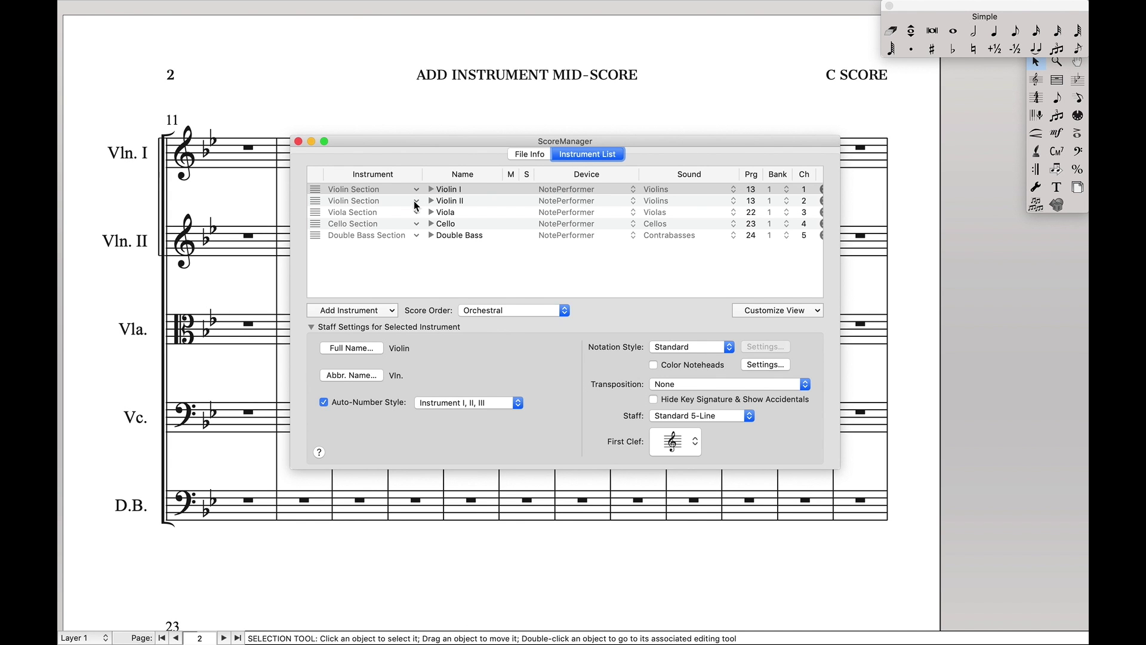
{"action": "left_click", "coordinate": [375, 310]}
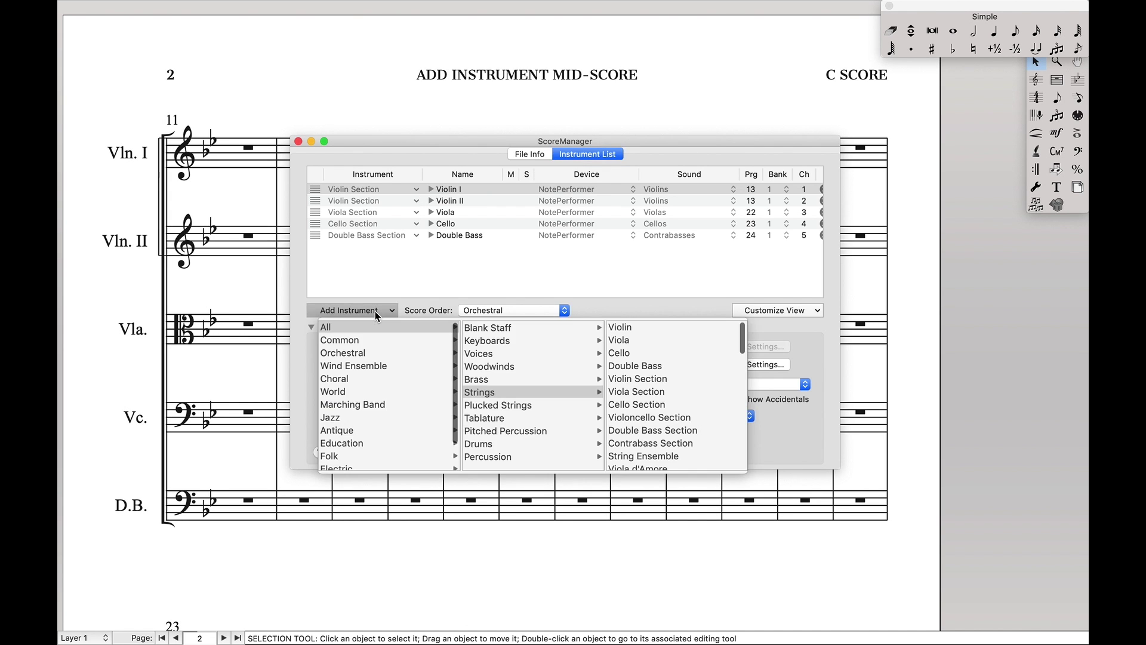
{"action": "left_click", "coordinate": [647, 327]}
Step: Name the new violin staff 'Violin Solo' with the abbreviation 'Vln. Solo'
{"action": "left_click", "coordinate": [334, 350]}
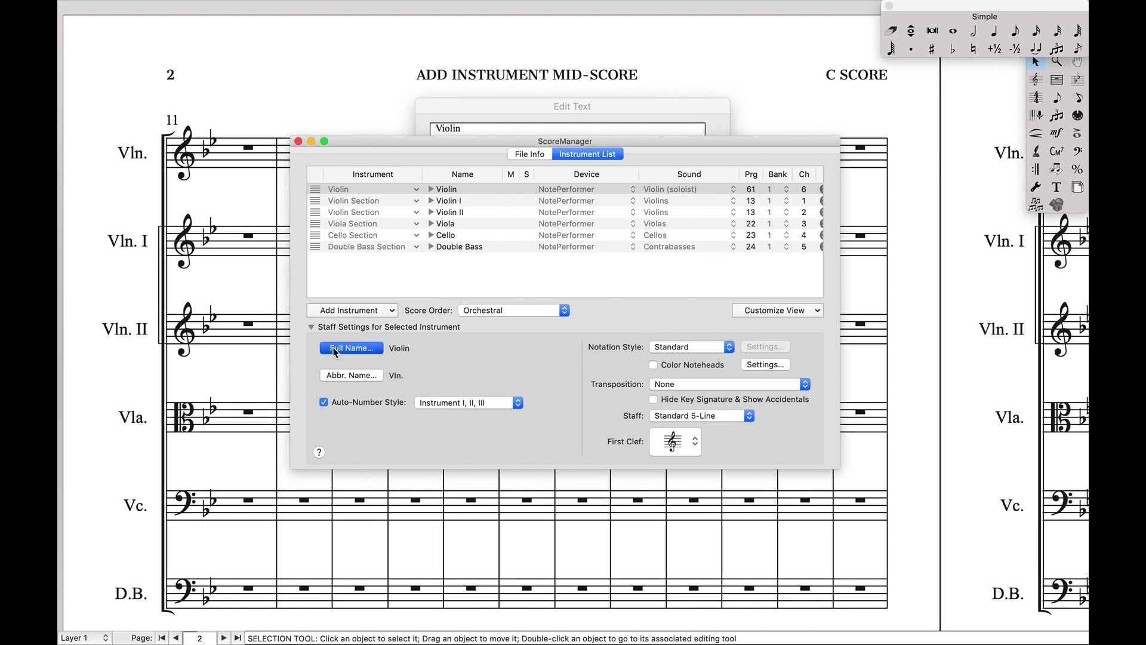
{"action": "type", "text": "Solo"}
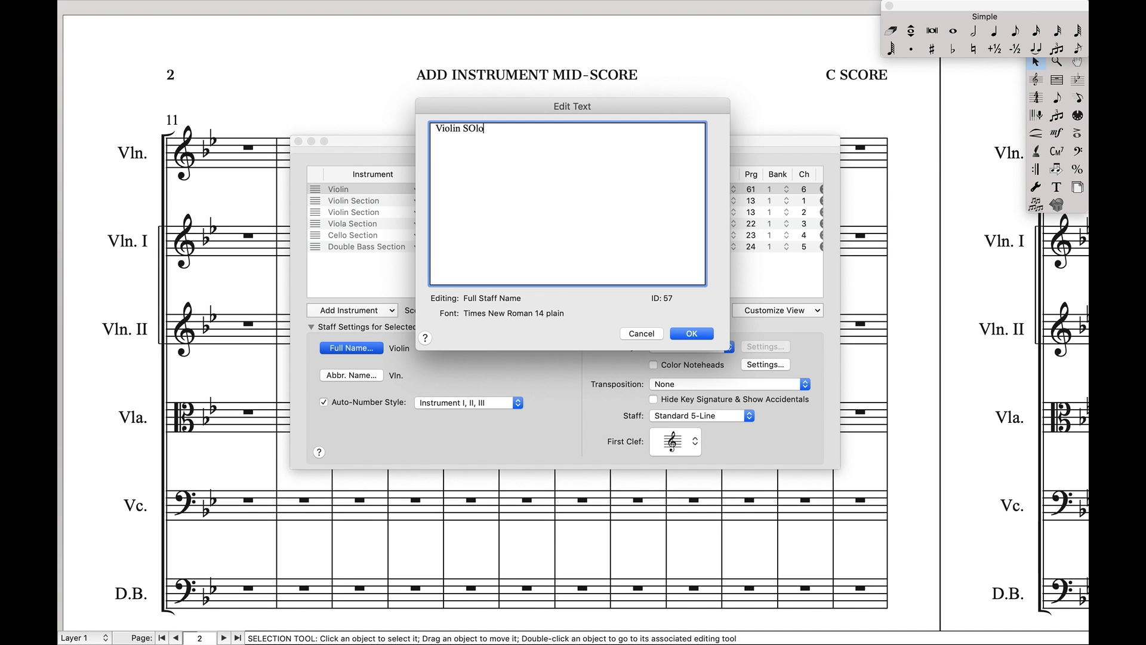
{"action": "key", "text": "BackSpace"}
{"action": "key", "text": "BackSpace"}
{"action": "key", "text": "BackSpace"}
{"action": "type", "text": "olo"}
{"action": "left_click", "coordinate": [691, 333]}
{"action": "left_click", "coordinate": [351, 375]}
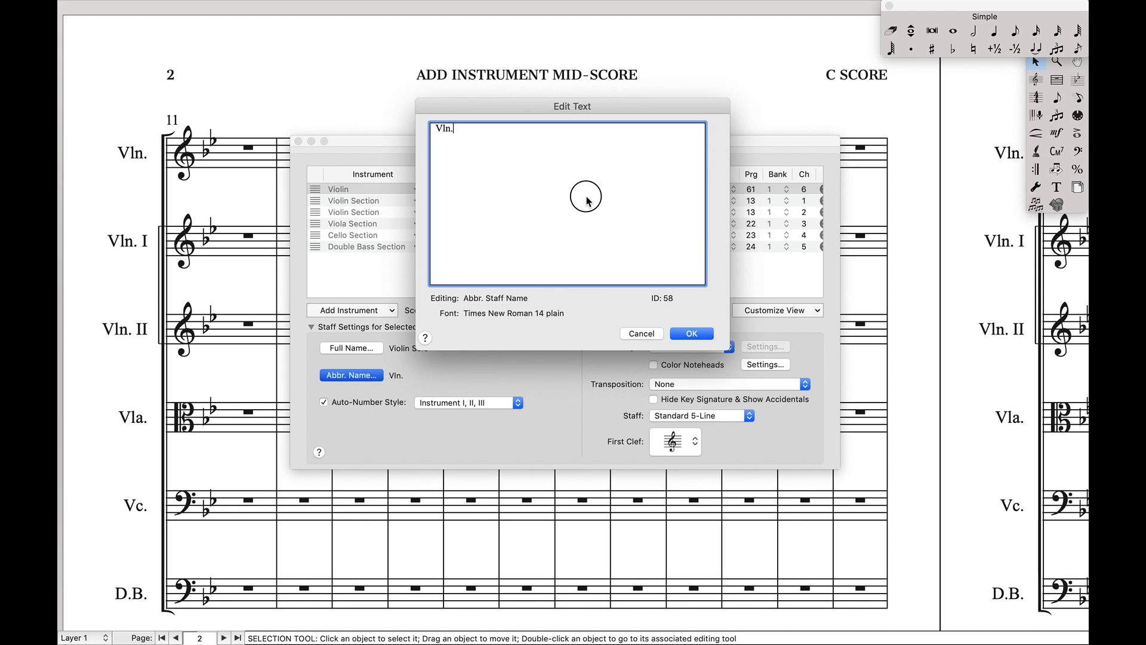
{"action": "type", "text": "Solo"}
{"action": "key", "text": "BackSpace"}
{"action": "key", "text": "BackSpace"}
{"action": "key", "text": "BackSpace"}
{"action": "type", "text": "olo"}
{"action": "key", "text": "Return"}
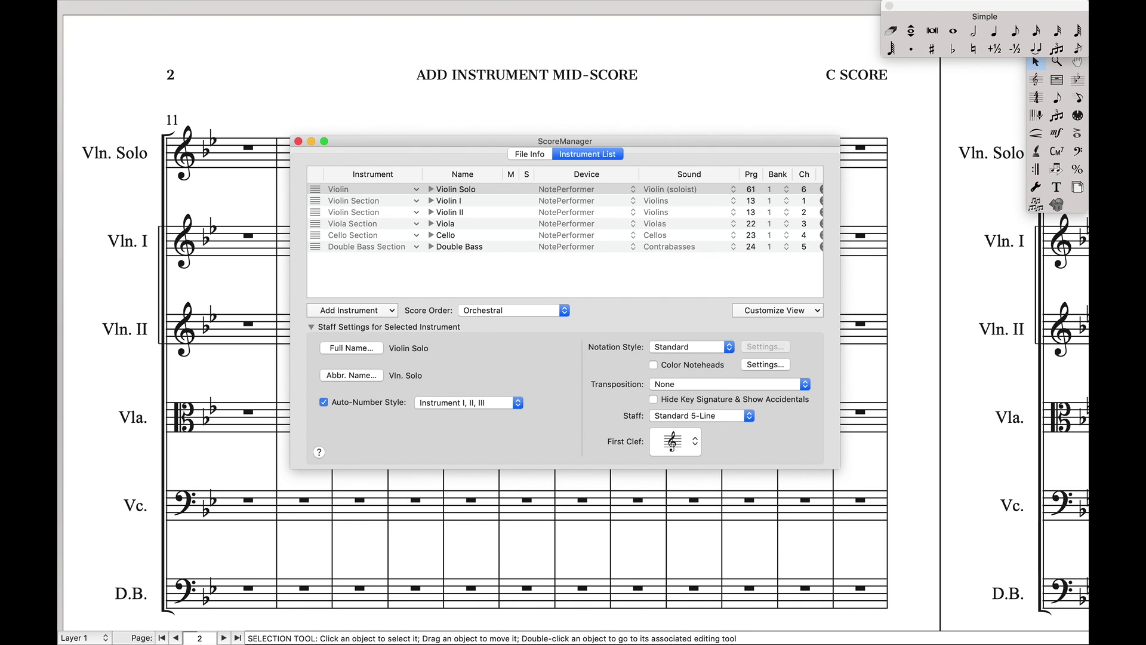
{"action": "key", "text": "super+k"}
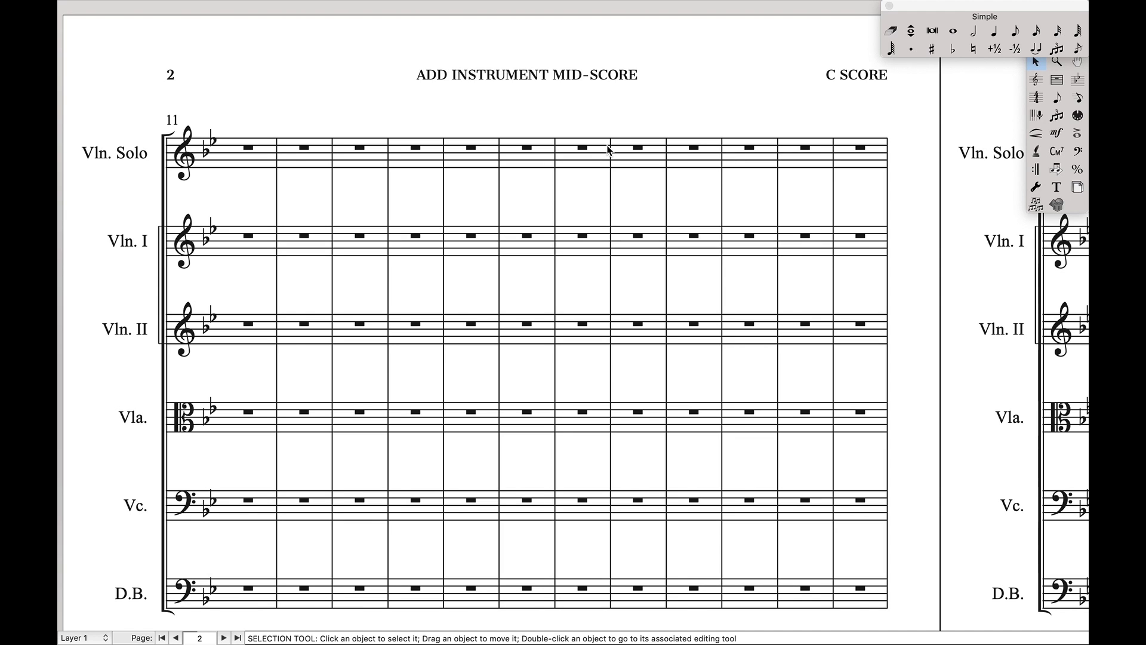
Step: On page 1, confirm that the Violin Solo staff attributes keep Allow Hiding When Empty
{"action": "key", "text": "Page_Up"}
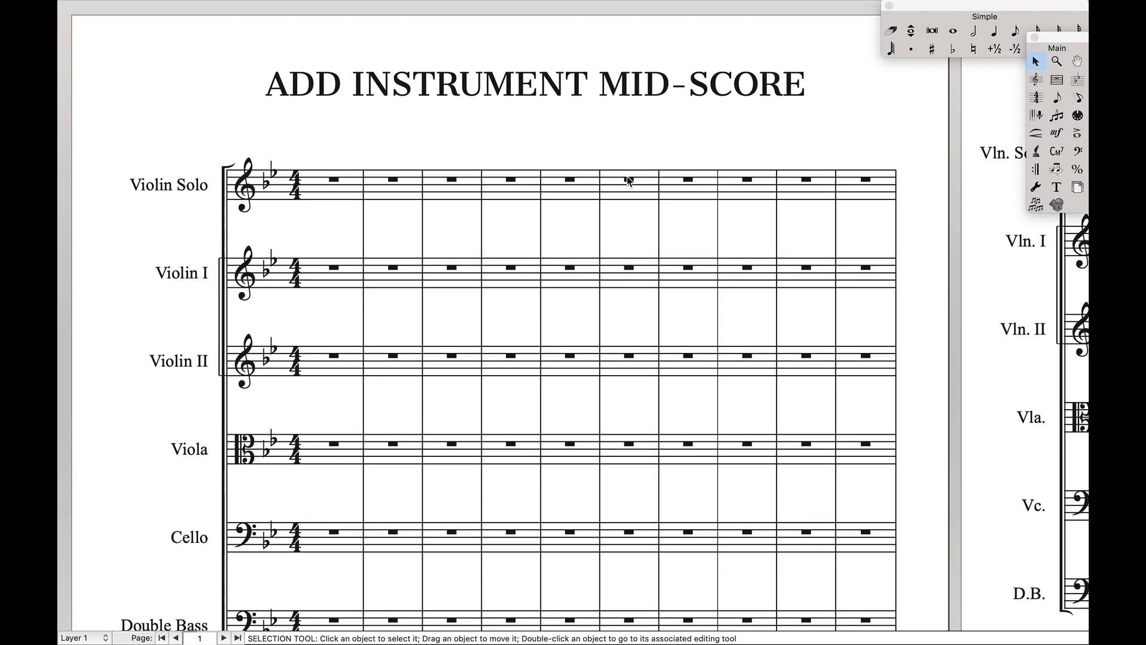
{"action": "left_click", "coordinate": [1036, 79]}
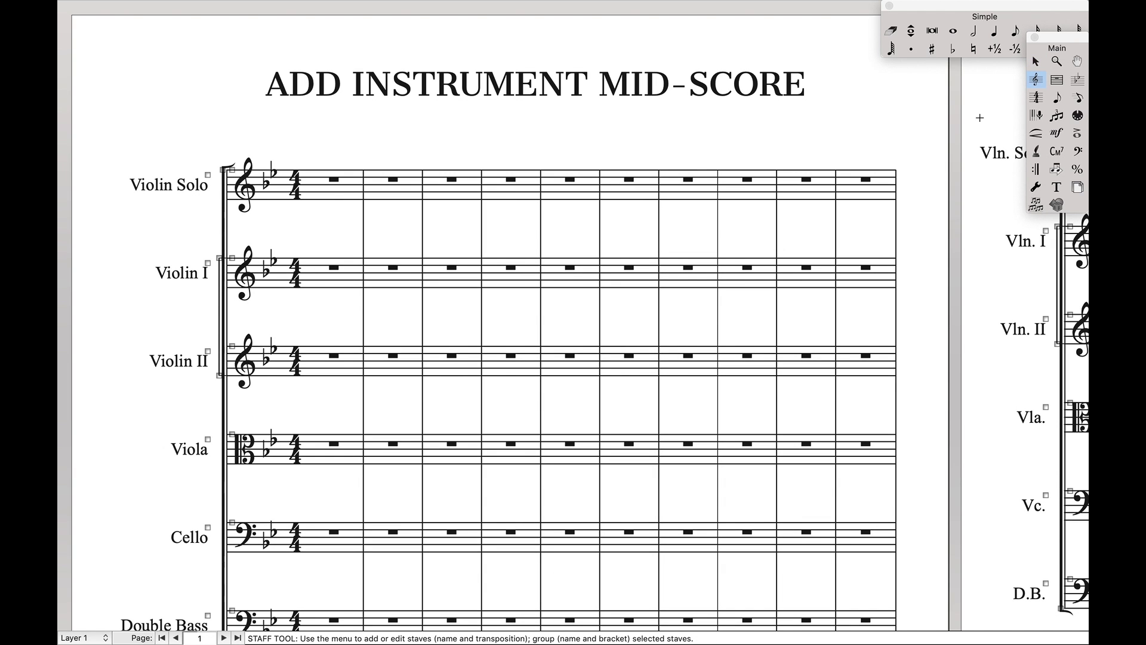
{"action": "left_click", "coordinate": [548, 187]}
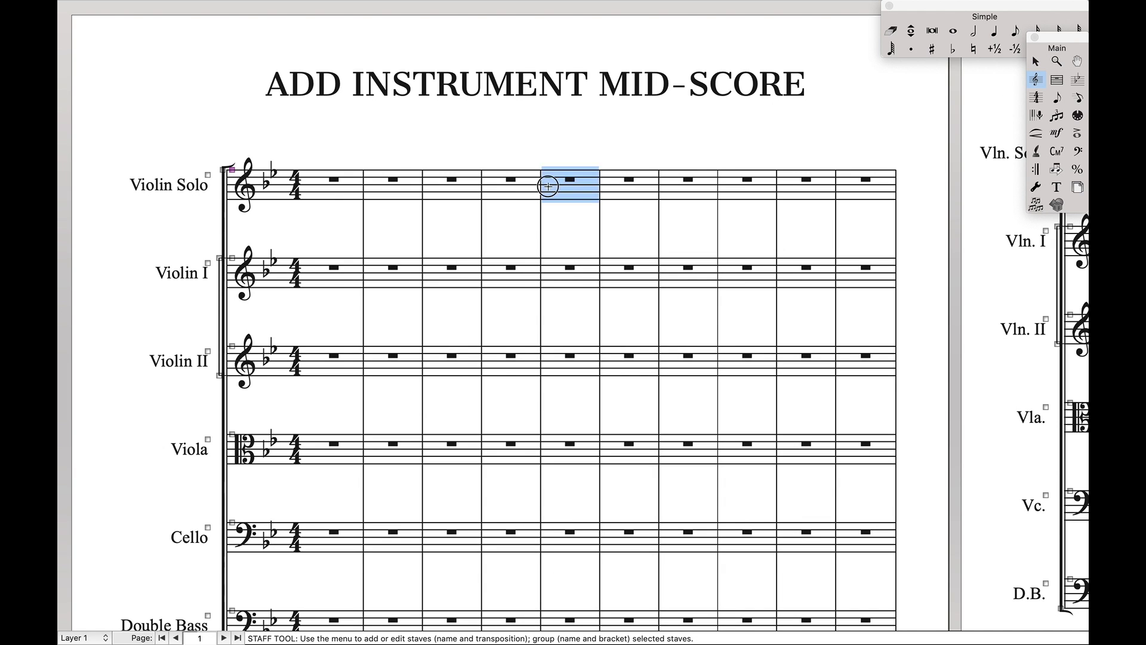
{"action": "double_click", "coordinate": [548, 187]}
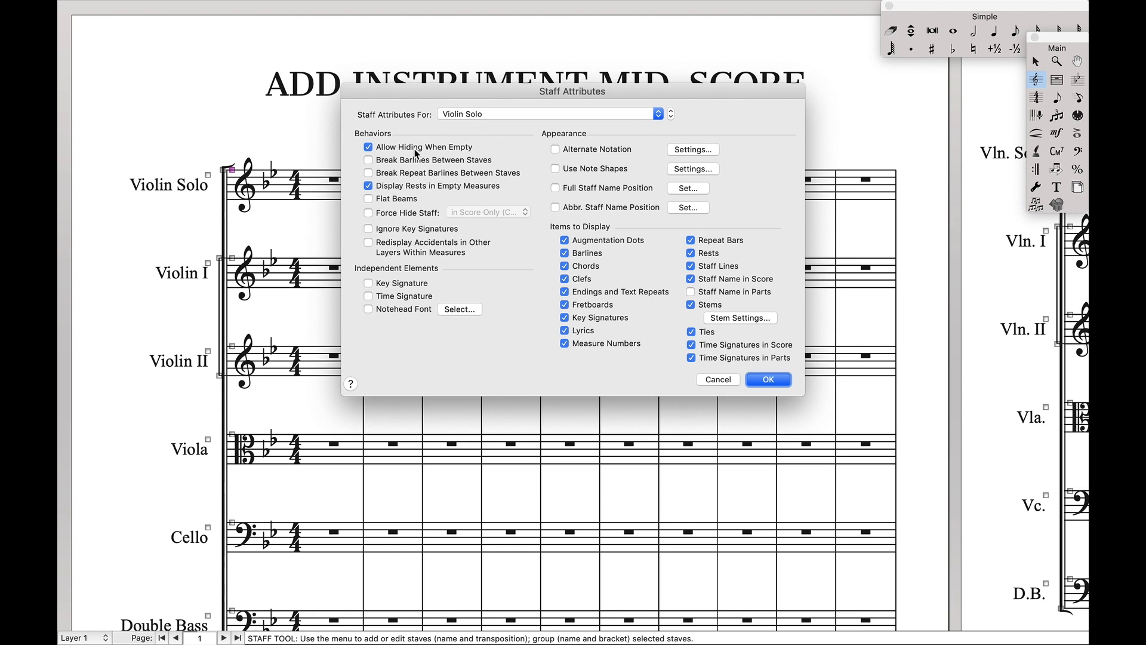
{"action": "left_click", "coordinate": [716, 379]}
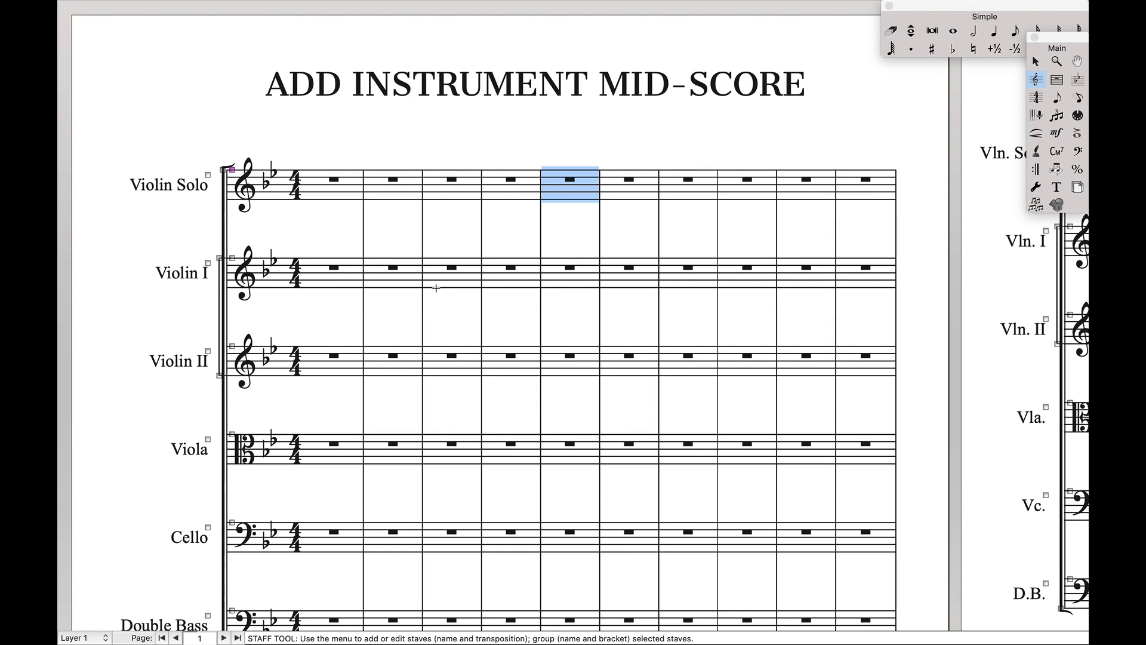
Step: Apply Hide Empty Staves to the whole Violin Solo staff
{"action": "triple_click", "coordinate": [512, 186]}
{"action": "left_click", "coordinate": [510, 8]}
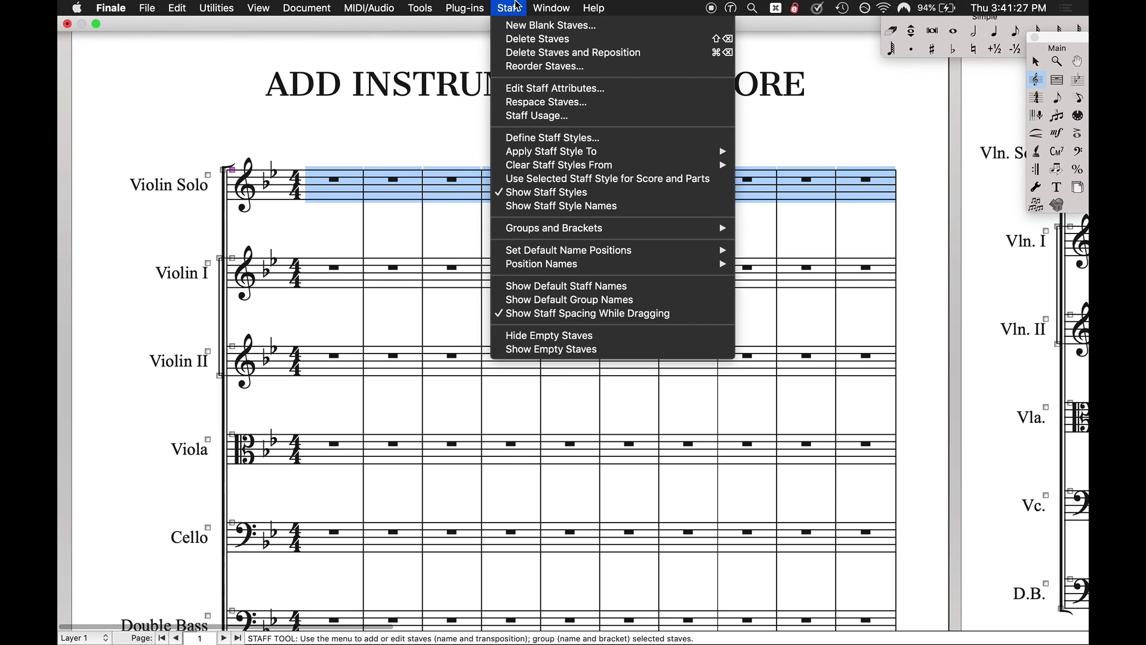
{"action": "left_click", "coordinate": [549, 336]}
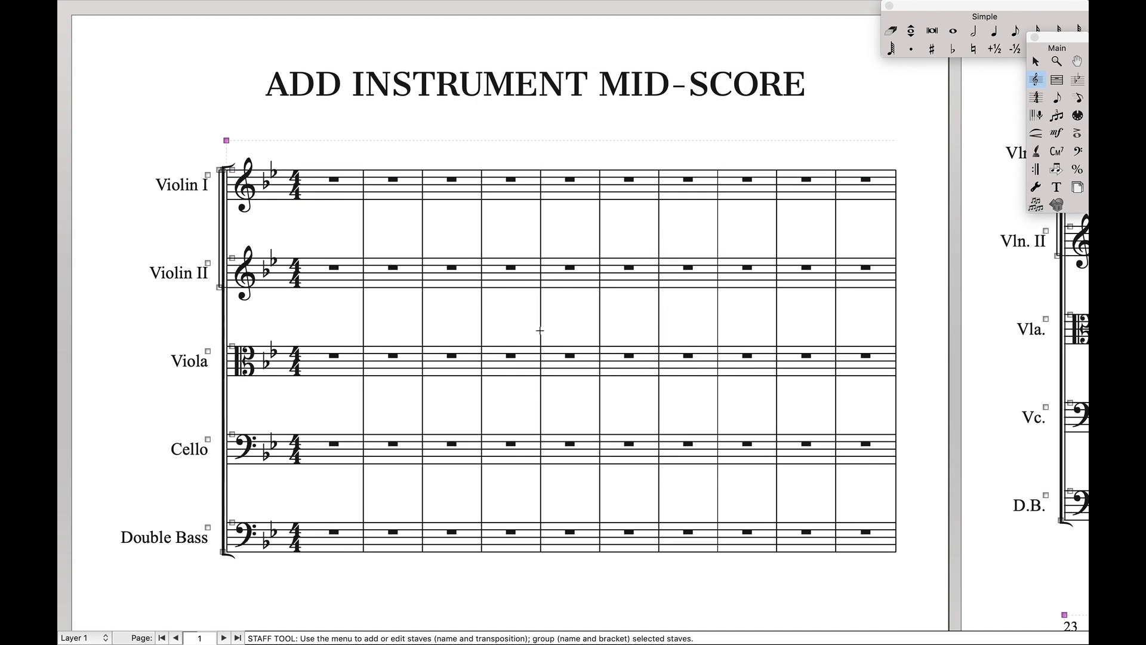
{"action": "key", "text": "Escape"}
Step: Enter four quarter notes in measure 15 of the Violin Solo staff, ending on a C
{"action": "scroll", "coordinate": [535, 326], "scroll_direction": "right", "scroll_amount": 15}
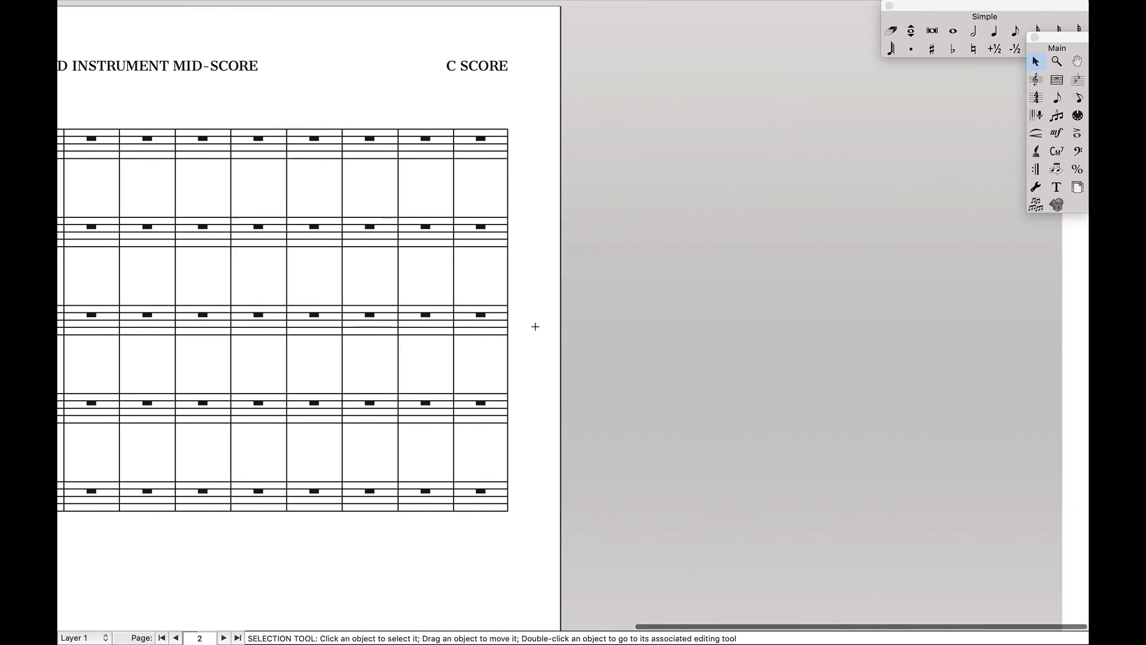
{"action": "scroll", "coordinate": [536, 327], "scroll_direction": "down", "scroll_amount": 5}
{"action": "scroll", "coordinate": [535, 326], "scroll_direction": "left", "scroll_amount": 15}
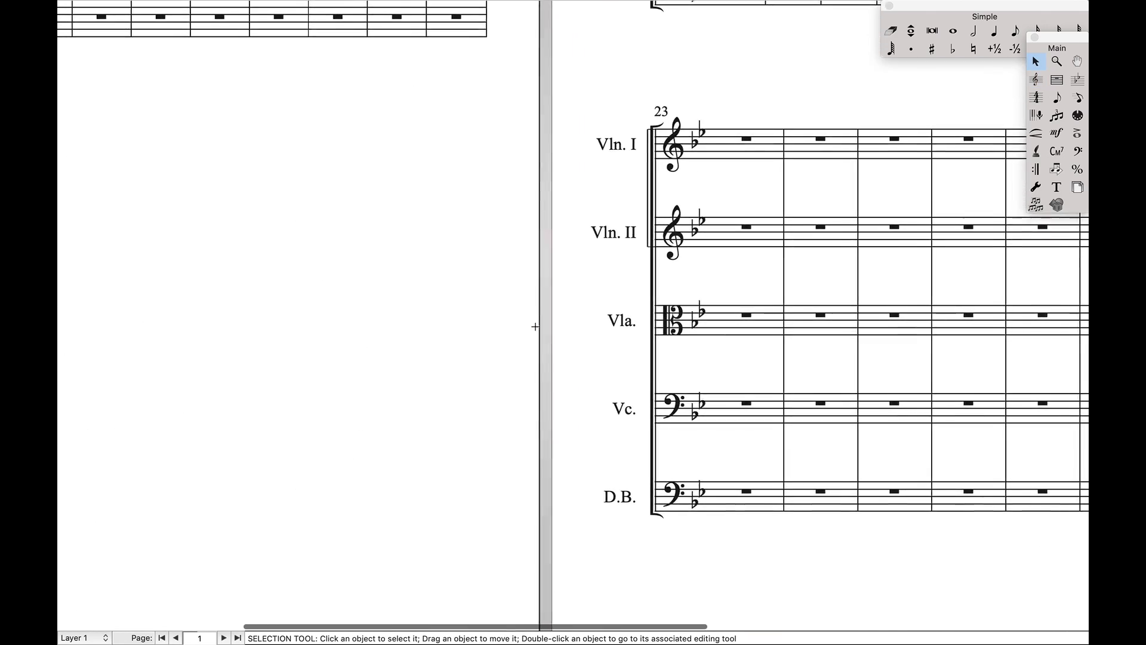
{"action": "scroll", "coordinate": [535, 326], "scroll_direction": "up", "scroll_amount": 5}
{"action": "scroll", "coordinate": [535, 327], "scroll_direction": "left", "scroll_amount": 8}
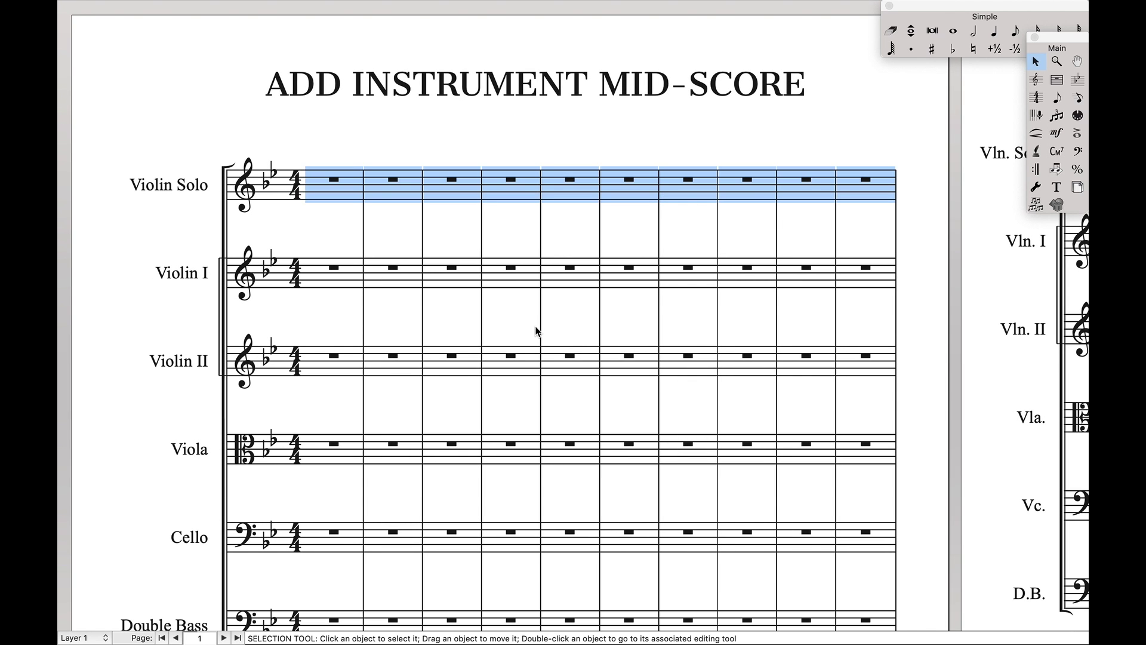
{"action": "scroll", "coordinate": [535, 330], "scroll_direction": "right", "scroll_amount": 10}
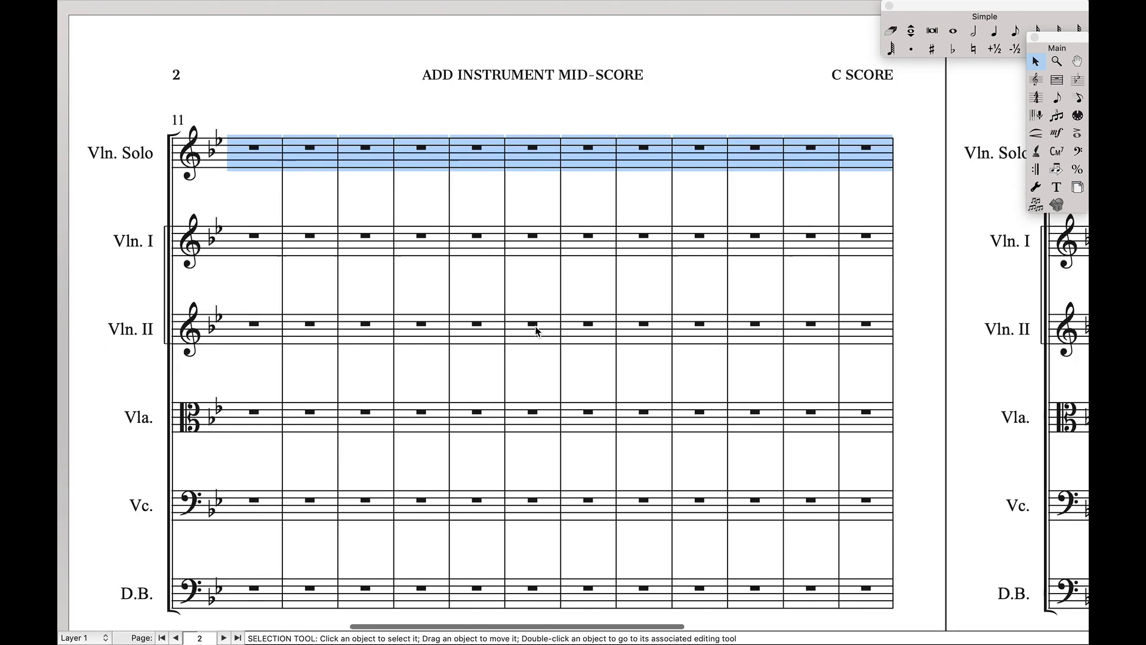
{"action": "left_click", "coordinate": [527, 200]}
{"action": "left_click", "coordinate": [993, 30]}
{"action": "left_click", "coordinate": [428, 149]}
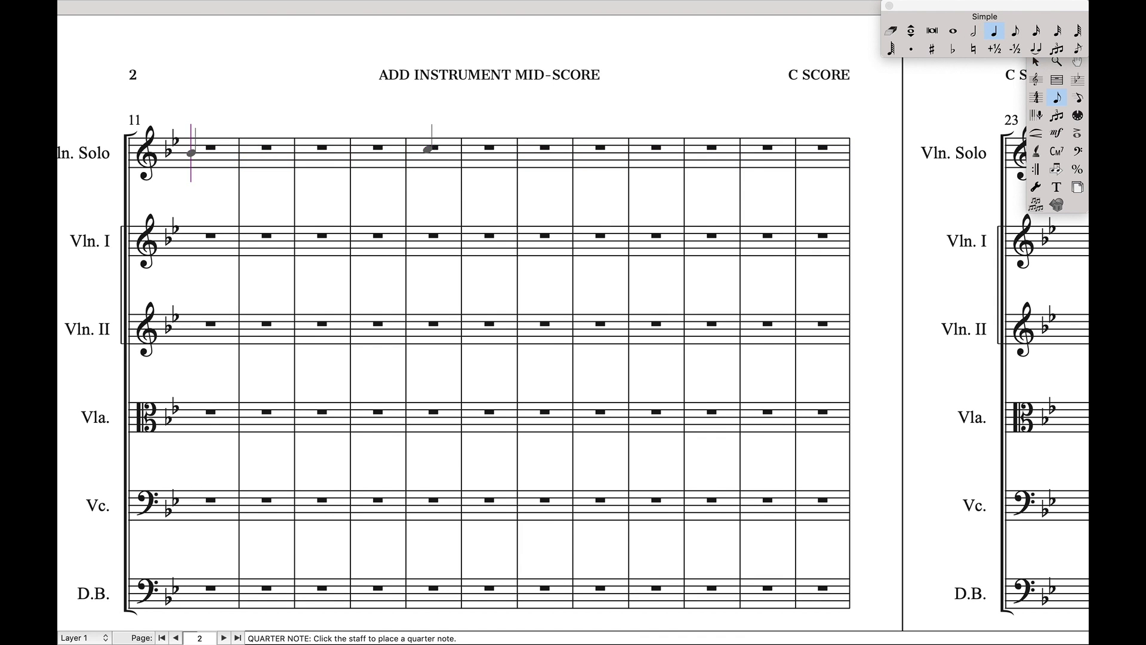
{"action": "left_click", "coordinate": [463, 152]}
{"action": "left_click", "coordinate": [489, 135]}
{"action": "left_click", "coordinate": [491, 149]}
{"action": "key", "text": "Escape"}
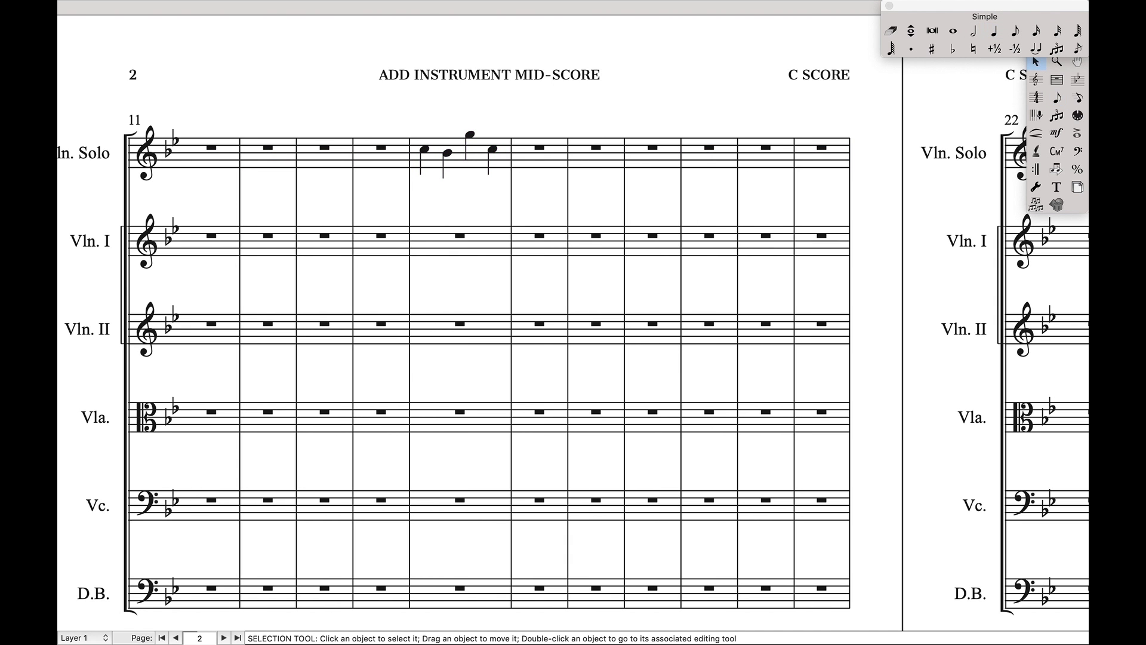
Step: Hide the Violin Solo staff wherever it is still empty
{"action": "scroll", "coordinate": [474, 185], "scroll_direction": "left", "scroll_amount": 10}
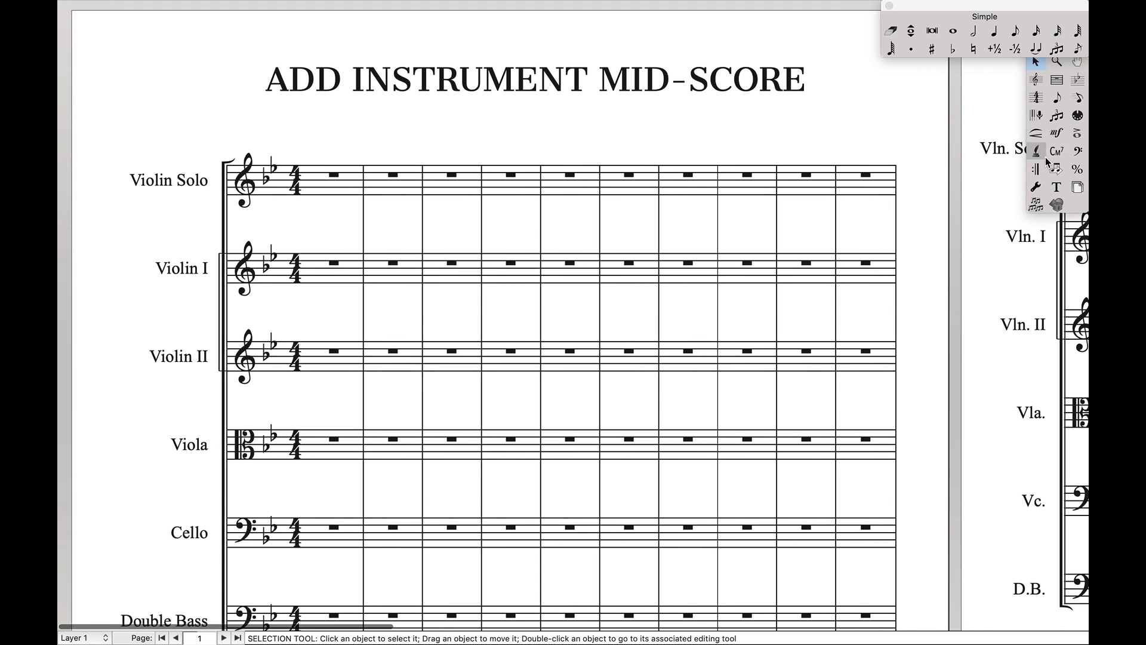
{"action": "left_click", "coordinate": [1036, 81]}
{"action": "left_click", "coordinate": [233, 190]}
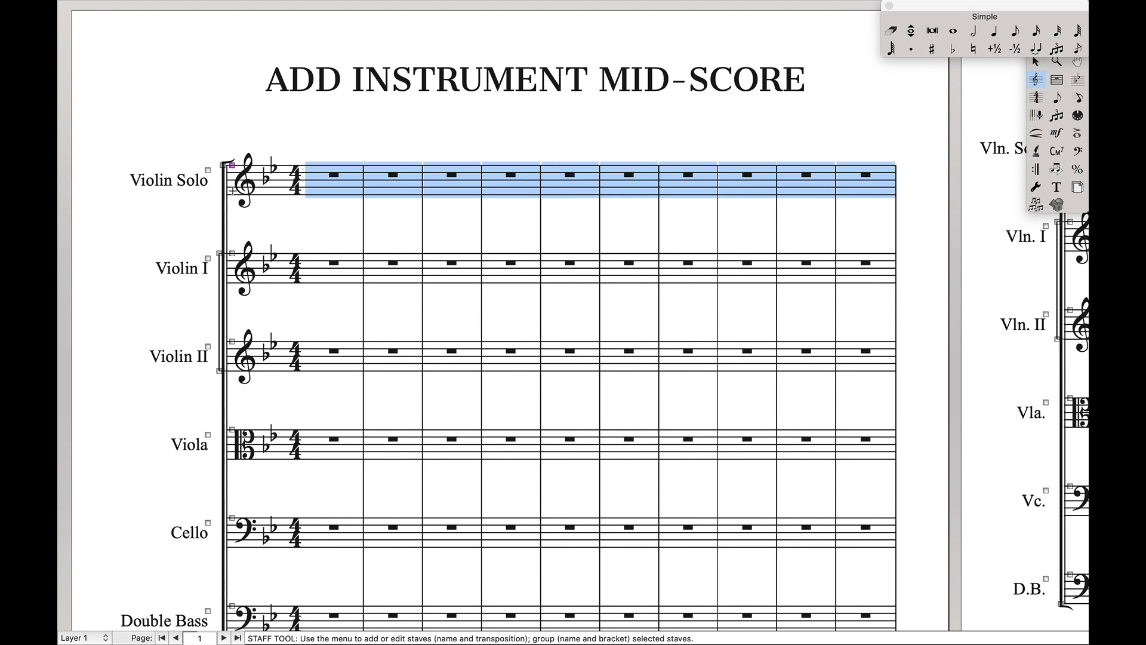
{"action": "left_click", "coordinate": [509, 7]}
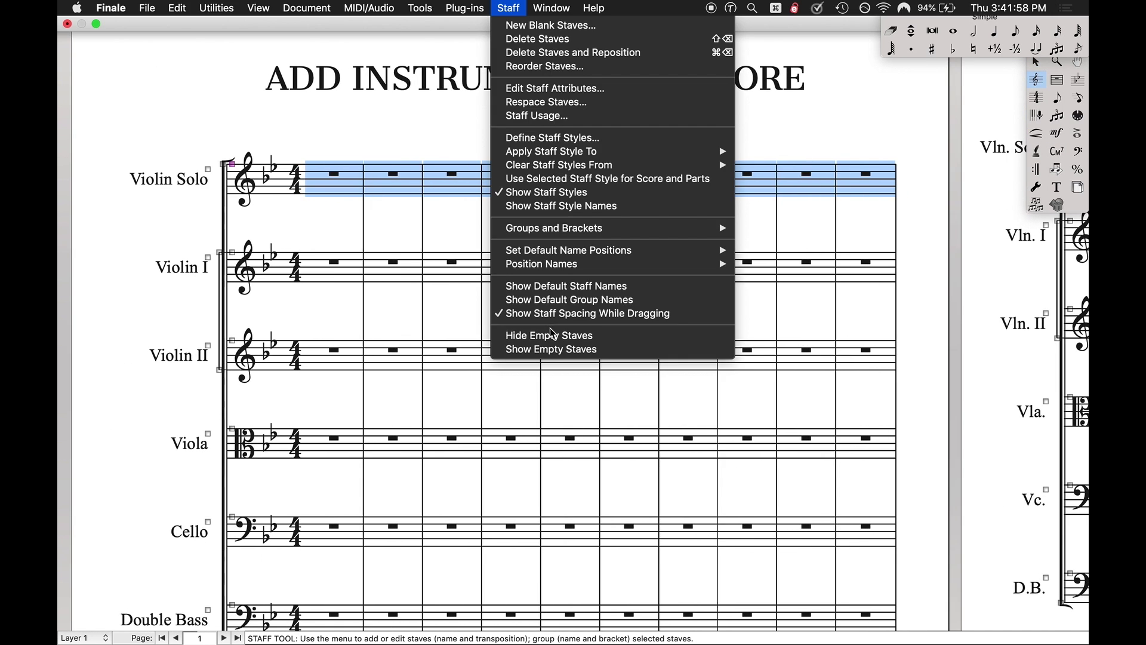
{"action": "left_click", "coordinate": [550, 338]}
{"action": "scroll", "coordinate": [549, 334], "scroll_direction": "right", "scroll_amount": 15}
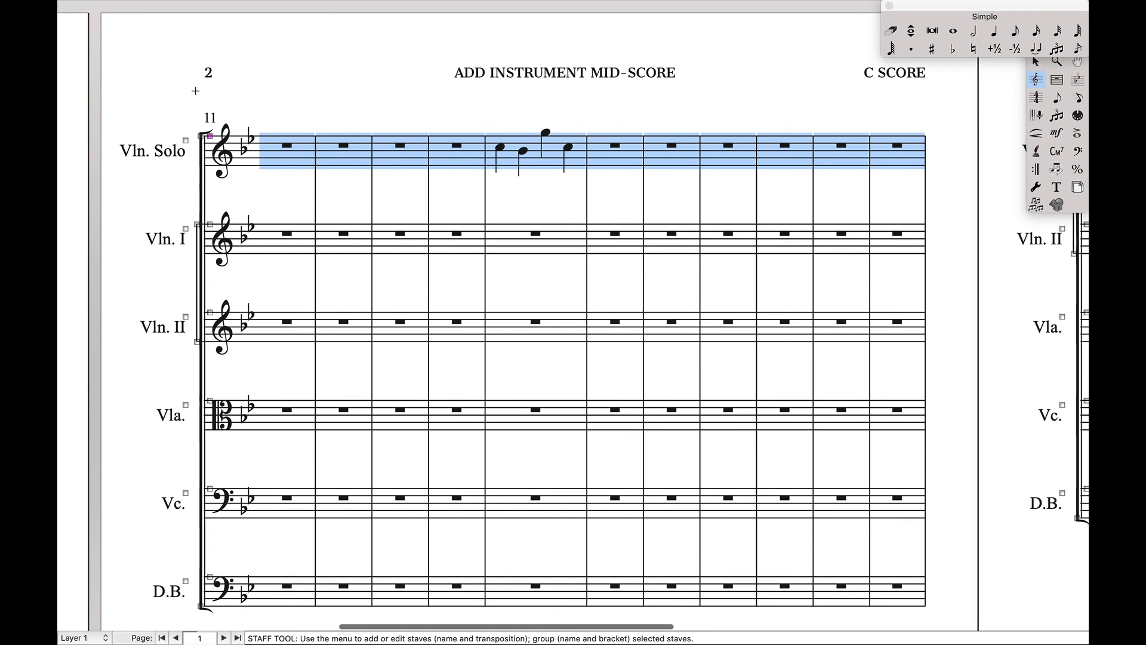
{"action": "scroll", "coordinate": [195, 90], "scroll_direction": "down", "scroll_amount": 2}
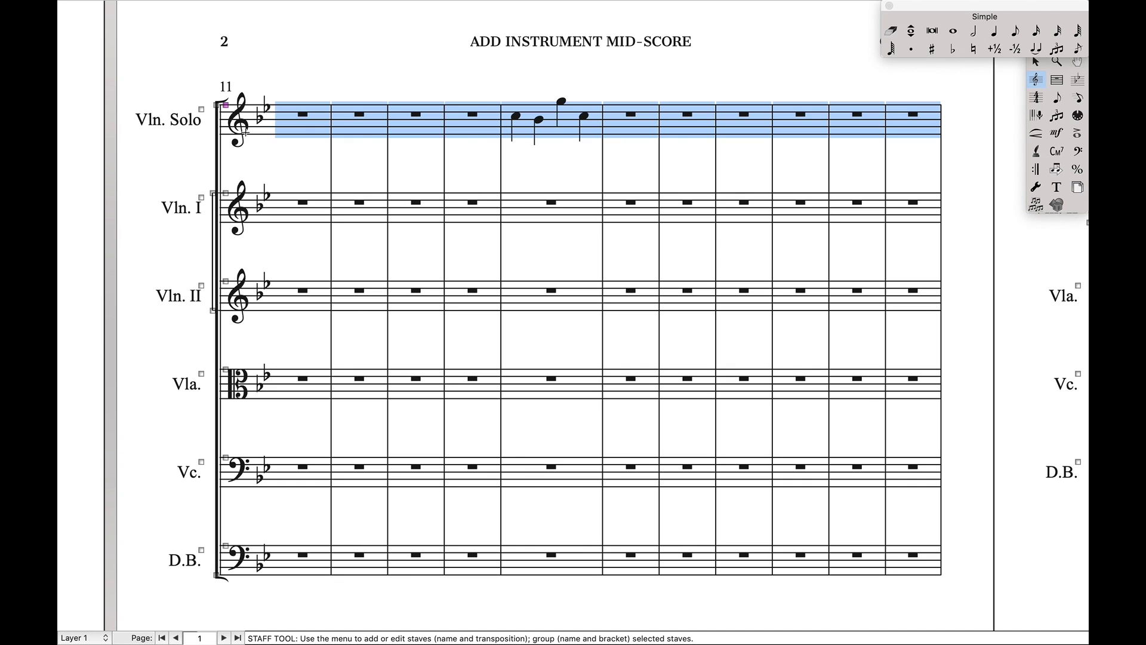
{"action": "scroll", "coordinate": [225, 108], "scroll_direction": "down", "scroll_amount": 10}
{"action": "scroll", "coordinate": [225, 107], "scroll_direction": "right", "scroll_amount": 12}
{"action": "scroll", "coordinate": [225, 108], "scroll_direction": "up", "scroll_amount": 8}
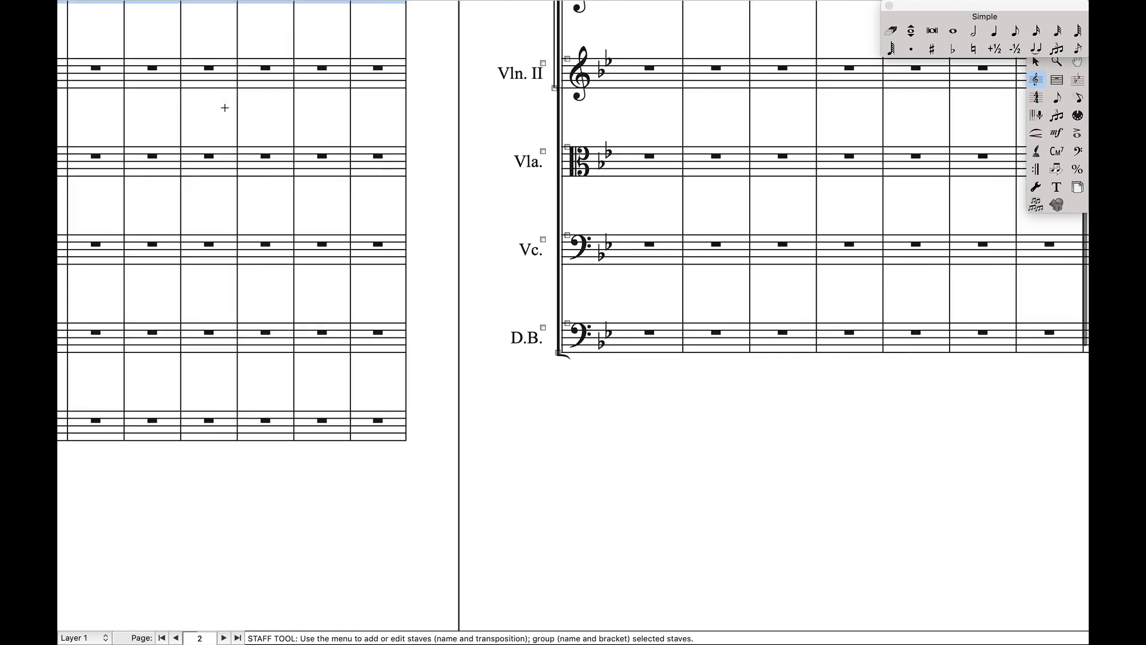
{"action": "scroll", "coordinate": [663, 146], "scroll_direction": "left", "scroll_amount": 10}
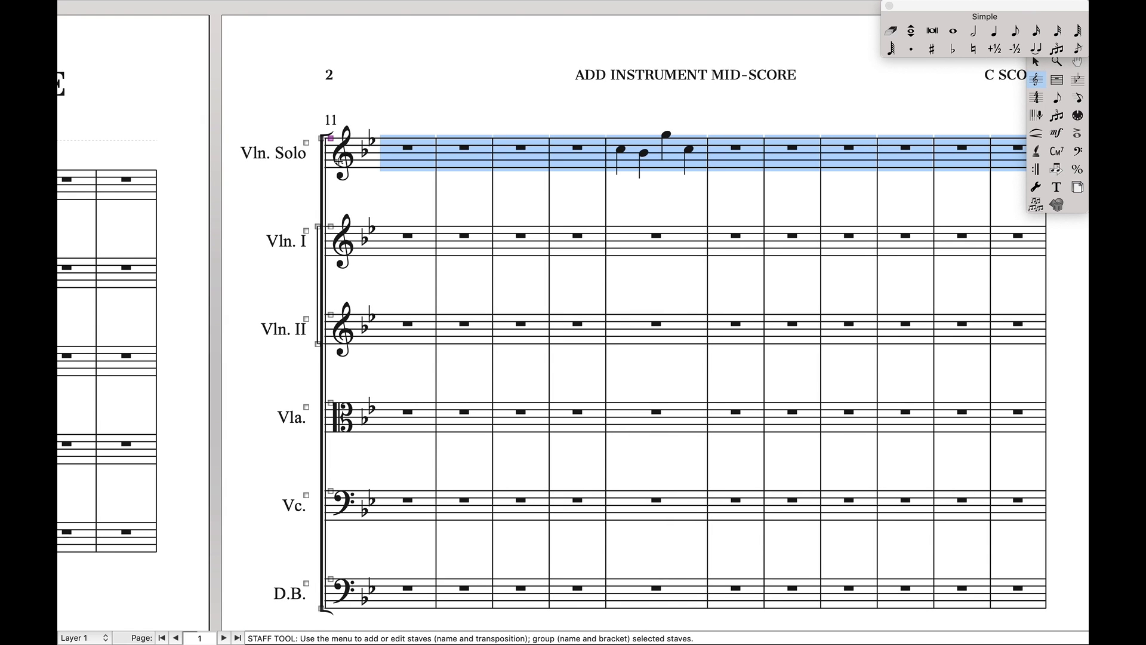
{"action": "key", "text": "Escape"}
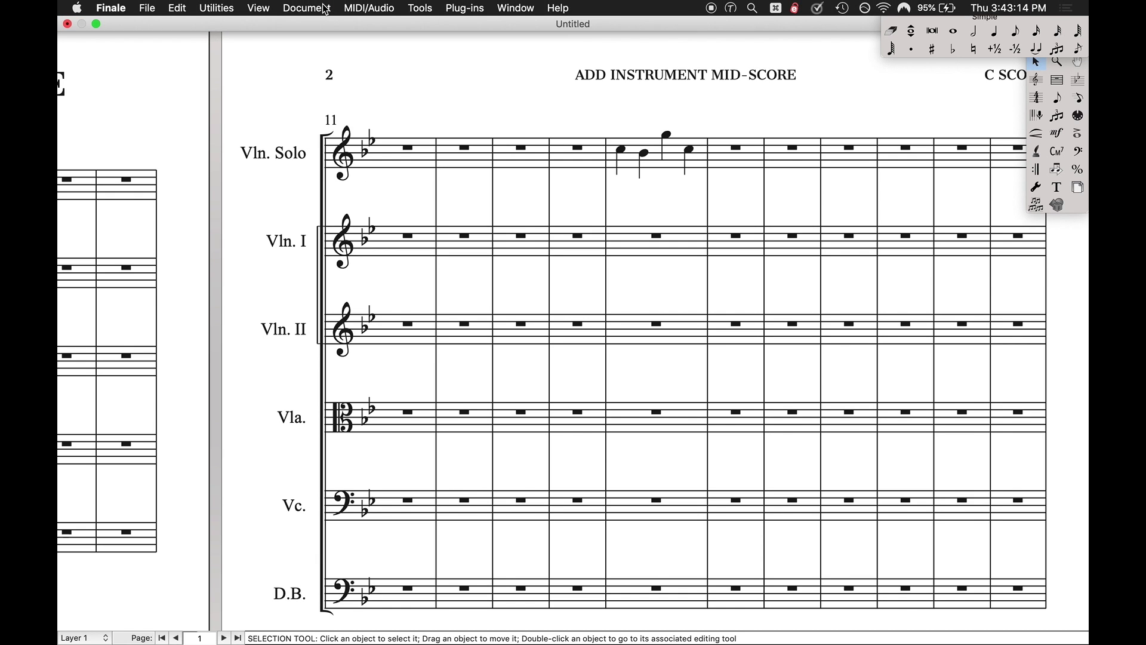
{"action": "left_click", "coordinate": [307, 8]}
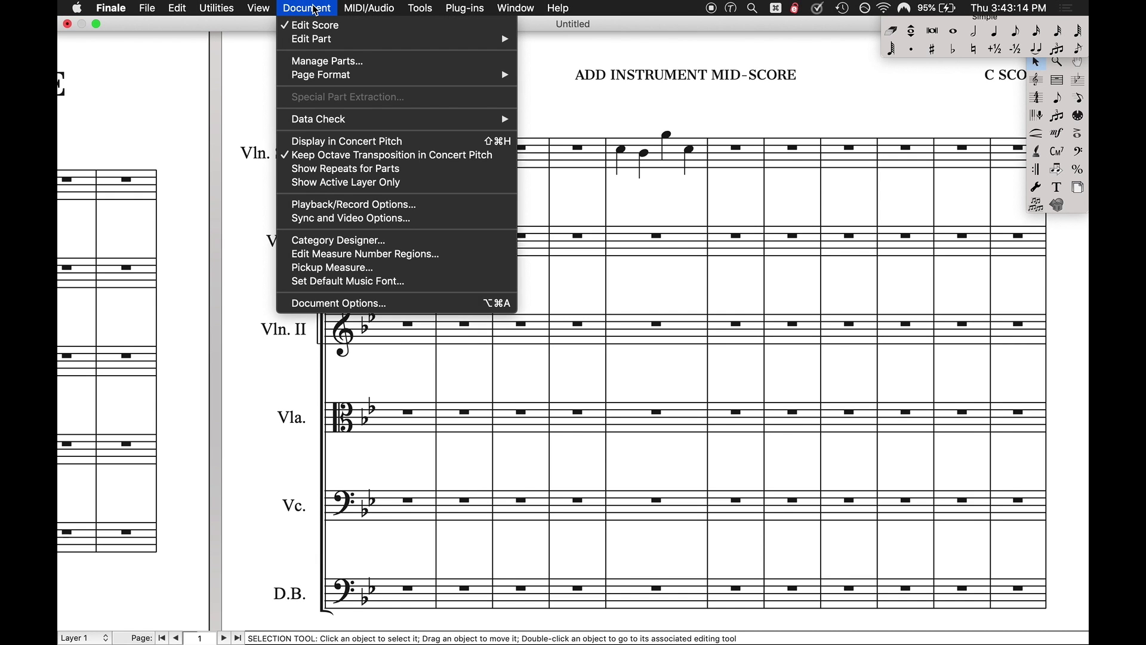
Step: Delete the separate Violin Solo linked part
{"action": "left_click", "coordinate": [343, 61]}
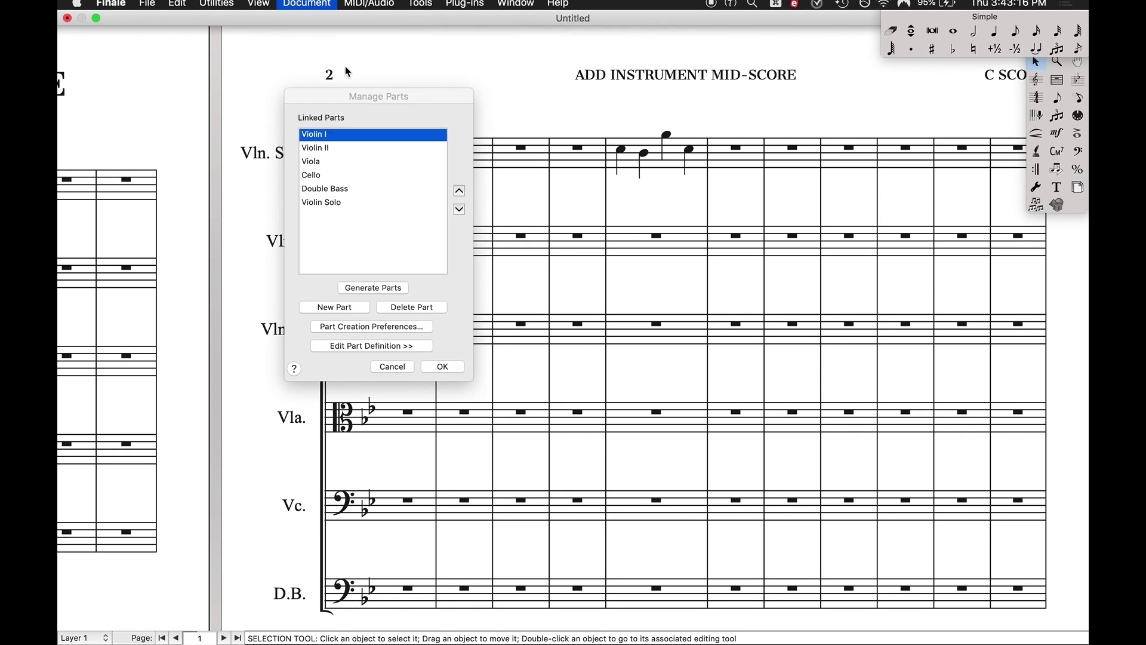
{"action": "left_click", "coordinate": [340, 202]}
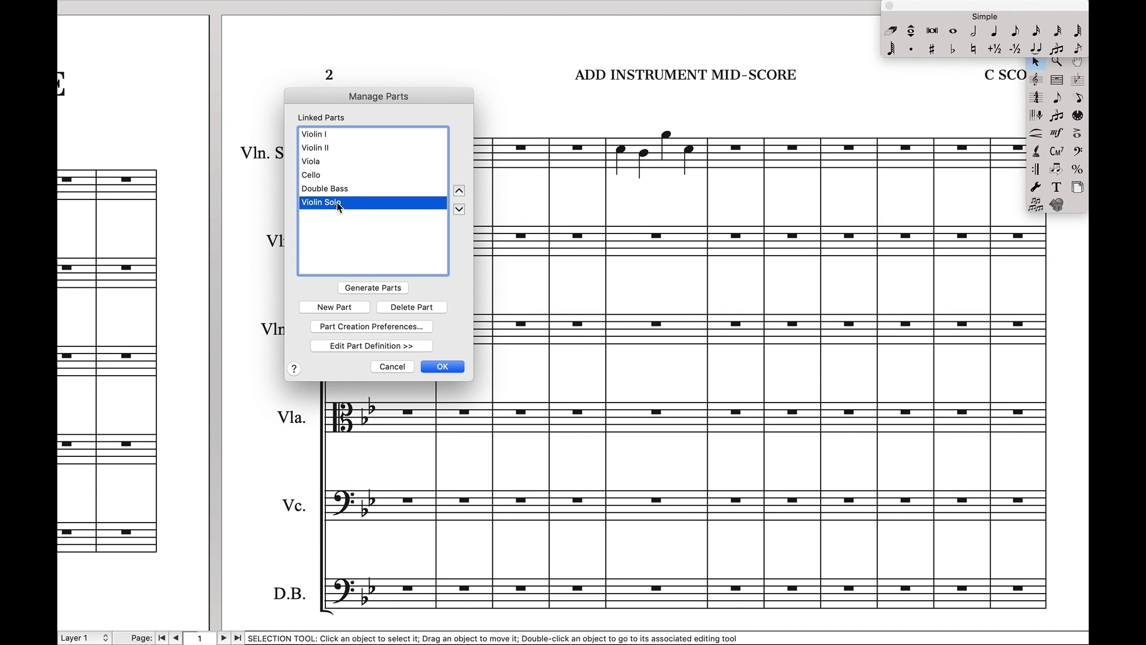
{"action": "left_click", "coordinate": [389, 306]}
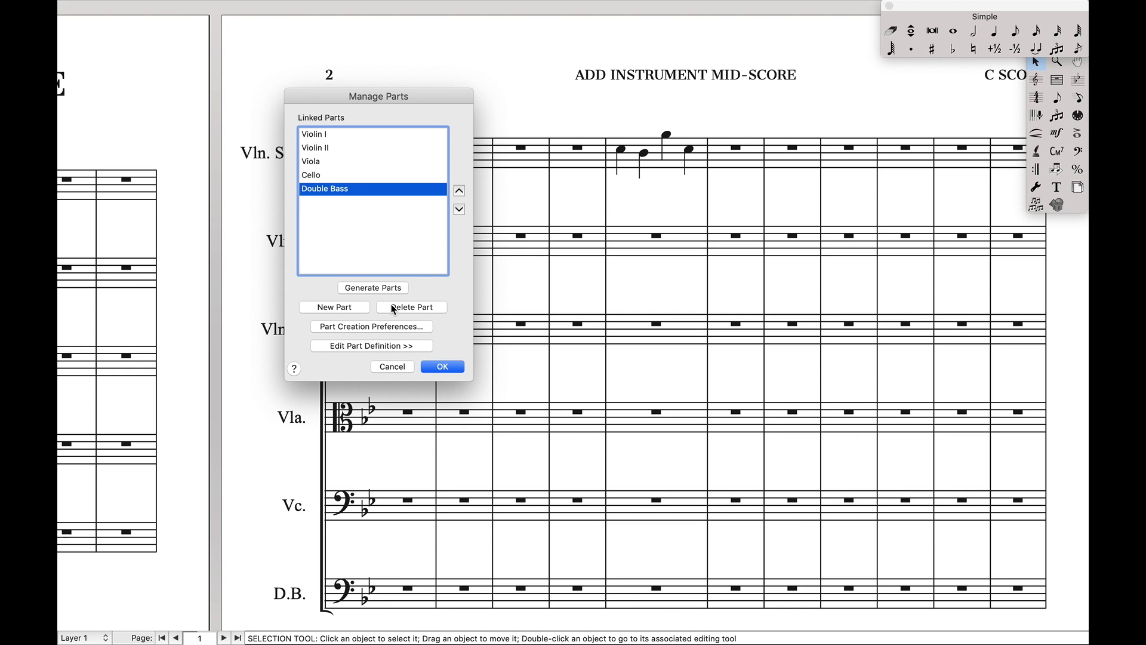
Step: Add the Violin Solo staff to the Violin I part, placed above Violin I
{"action": "left_click", "coordinate": [309, 136]}
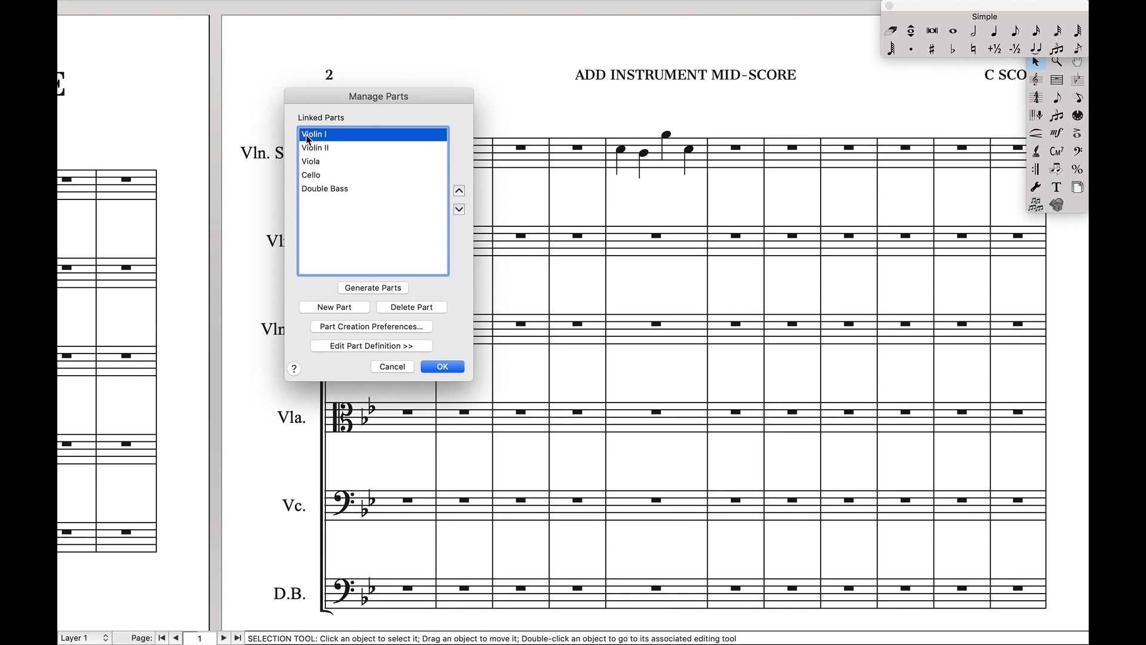
{"action": "left_click", "coordinate": [358, 346]}
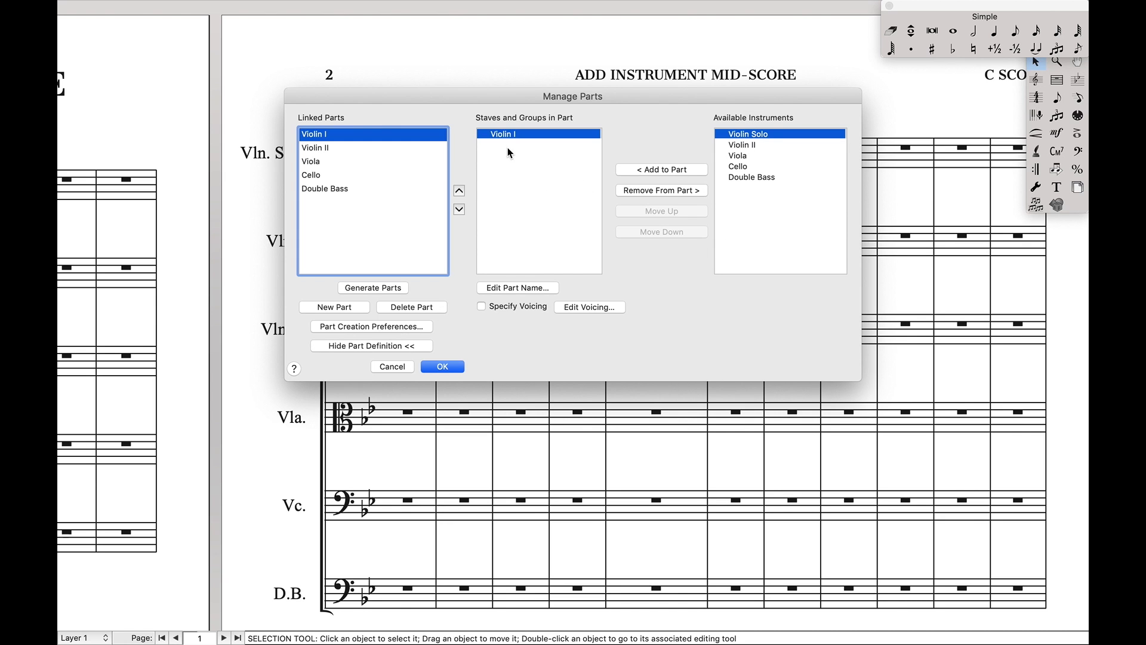
{"action": "left_click", "coordinate": [649, 172]}
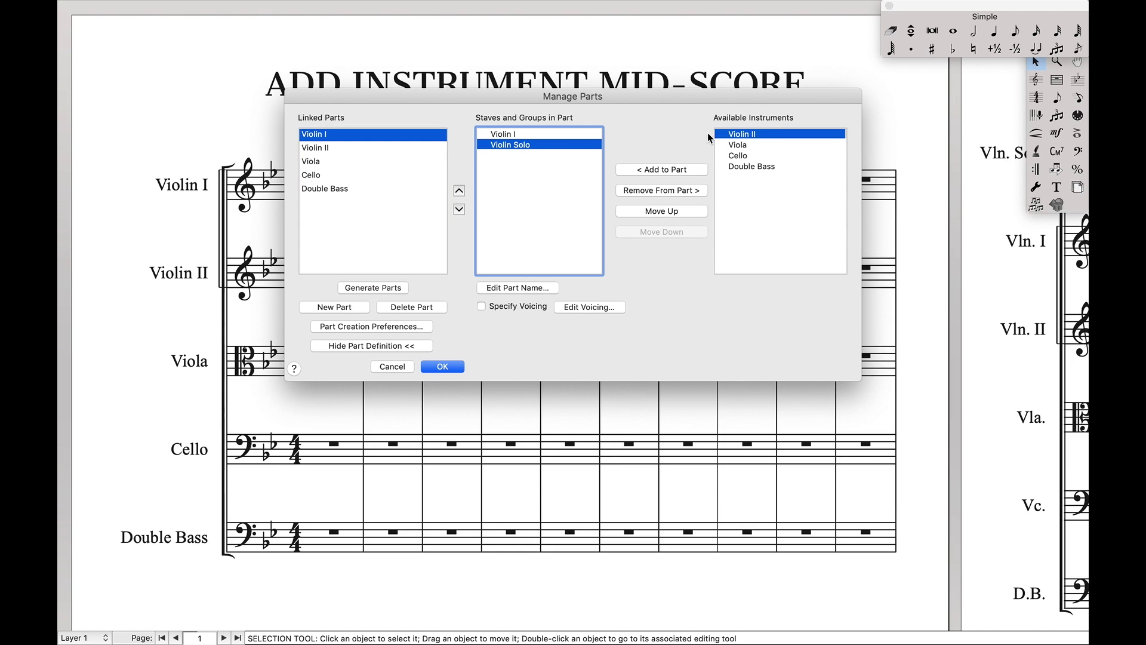
{"action": "left_click", "coordinate": [663, 211]}
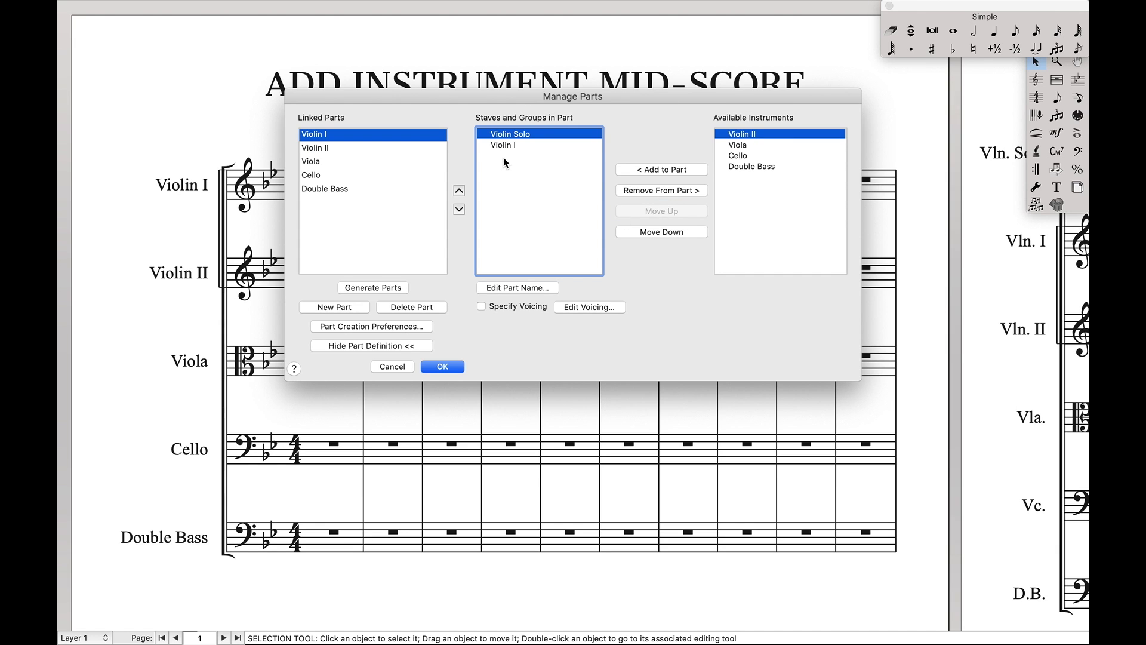
{"action": "left_click", "coordinate": [442, 366]}
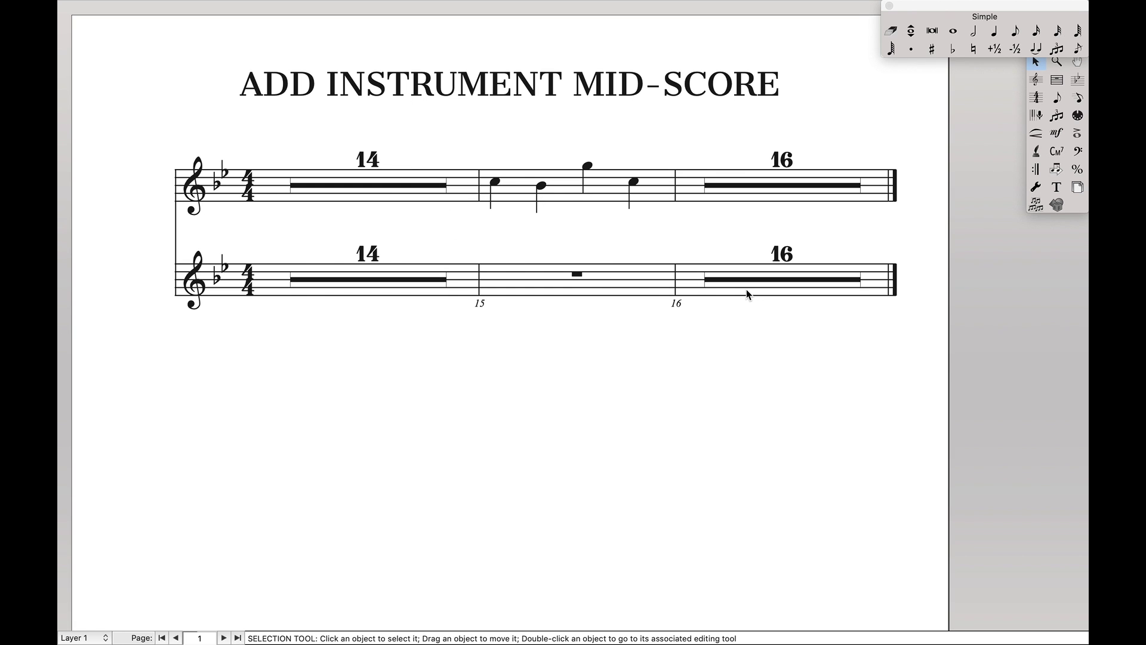
Step: Break all multimeasure rests in the Violin I part so each measure shows individually
{"action": "key", "text": "super+a"}
{"action": "left_click", "coordinate": [217, 8]}
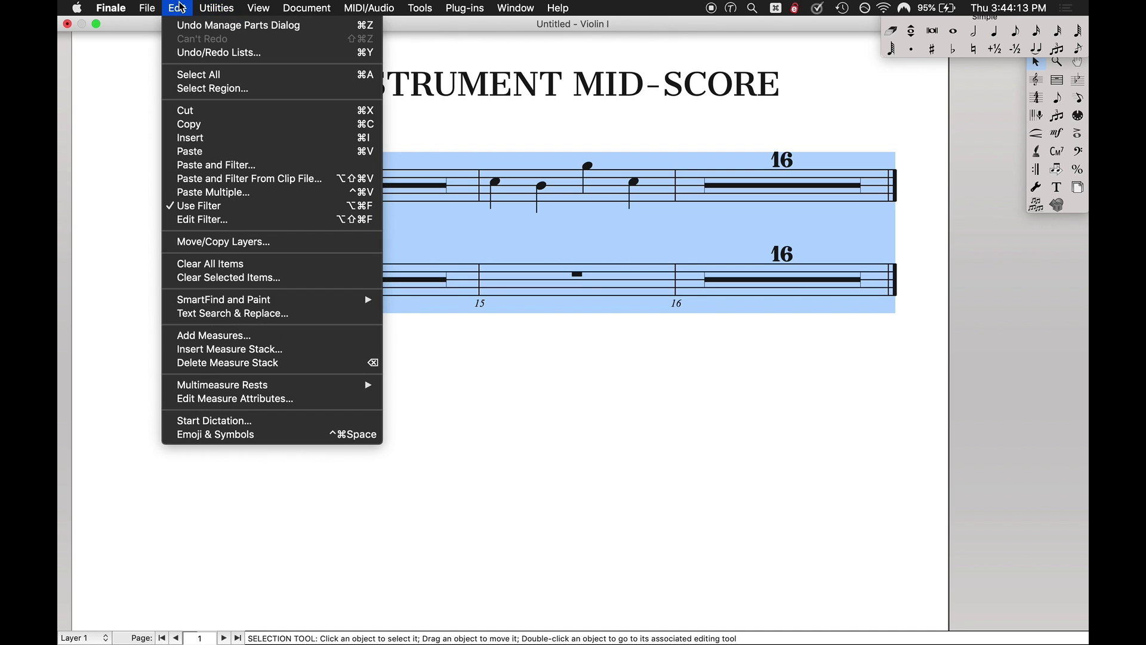
{"action": "mouse_move", "coordinate": [257, 386]}
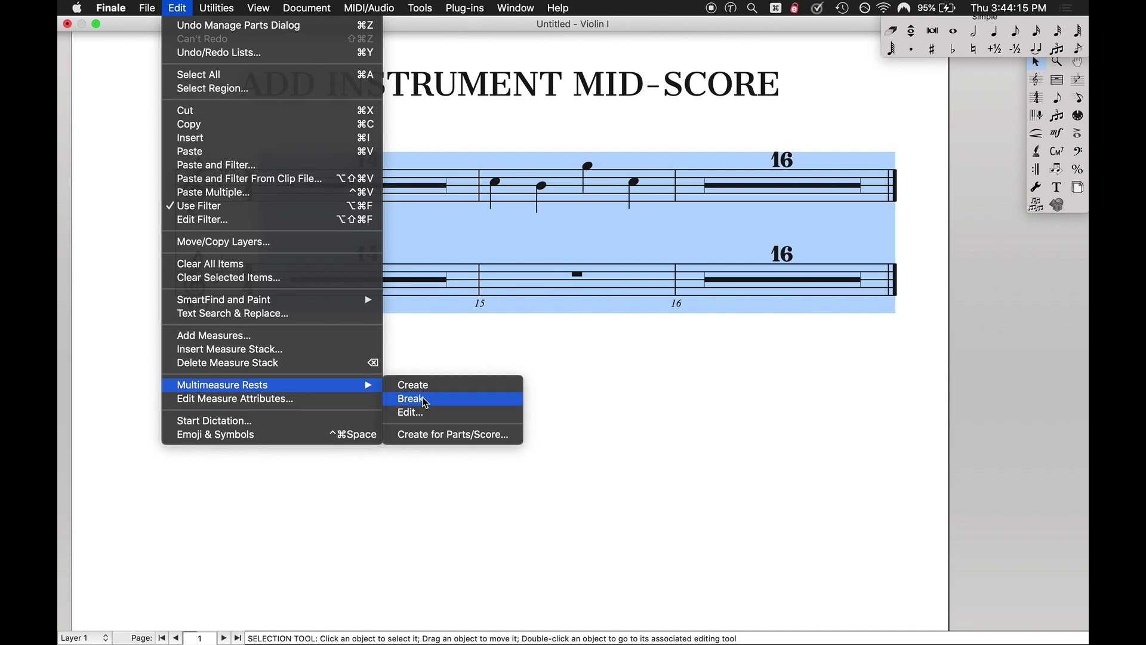
{"action": "left_click", "coordinate": [418, 396]}
{"action": "left_click", "coordinate": [435, 338]}
{"action": "scroll", "coordinate": [434, 339], "scroll_direction": "down", "scroll_amount": 3}
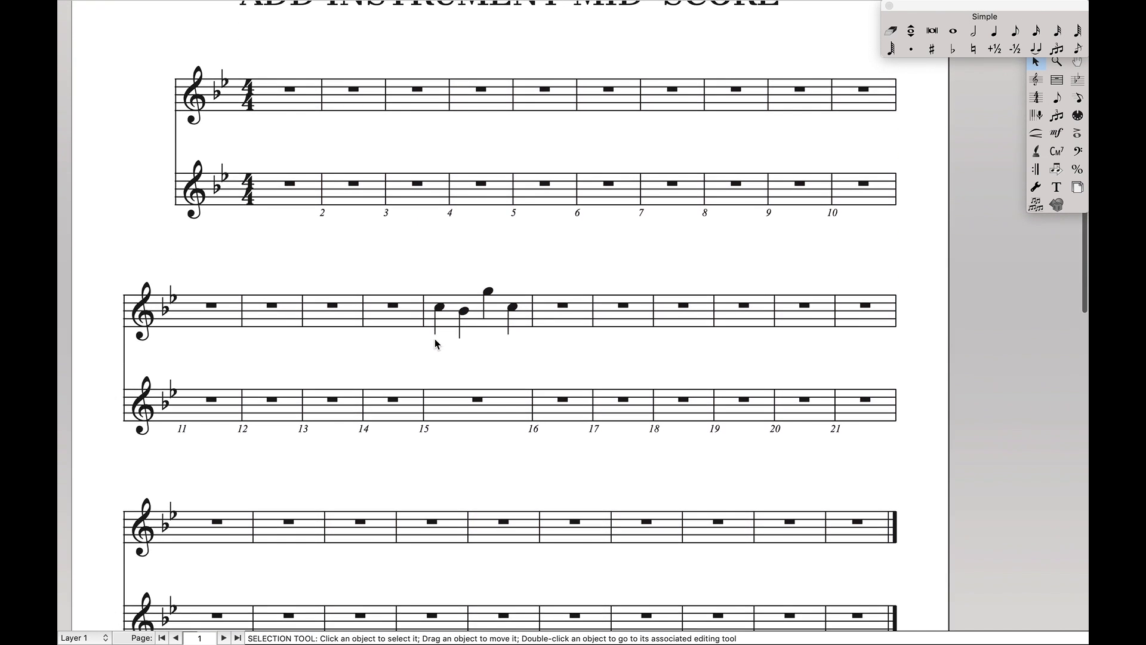
{"action": "scroll", "coordinate": [435, 341], "scroll_direction": "down", "scroll_amount": 2}
{"action": "scroll", "coordinate": [437, 325], "scroll_direction": "up", "scroll_amount": 1}
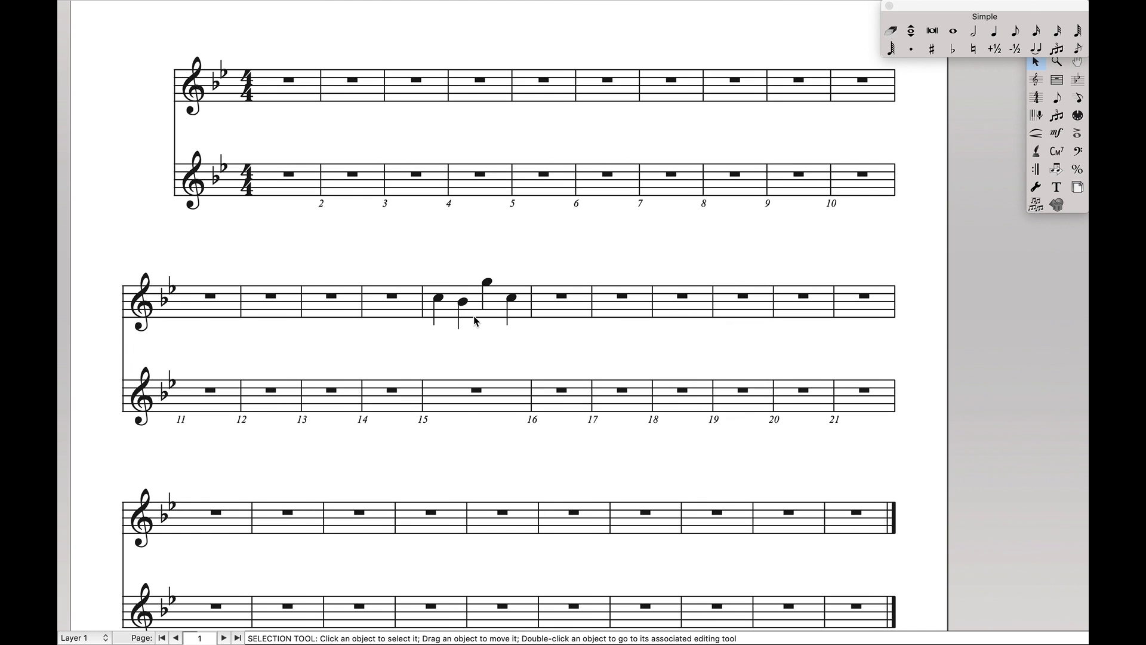
Step: In the Violin I part, apply Hide Empty Staves to the Violin Solo staff after checking its attributes
{"action": "left_click", "coordinate": [1036, 80]}
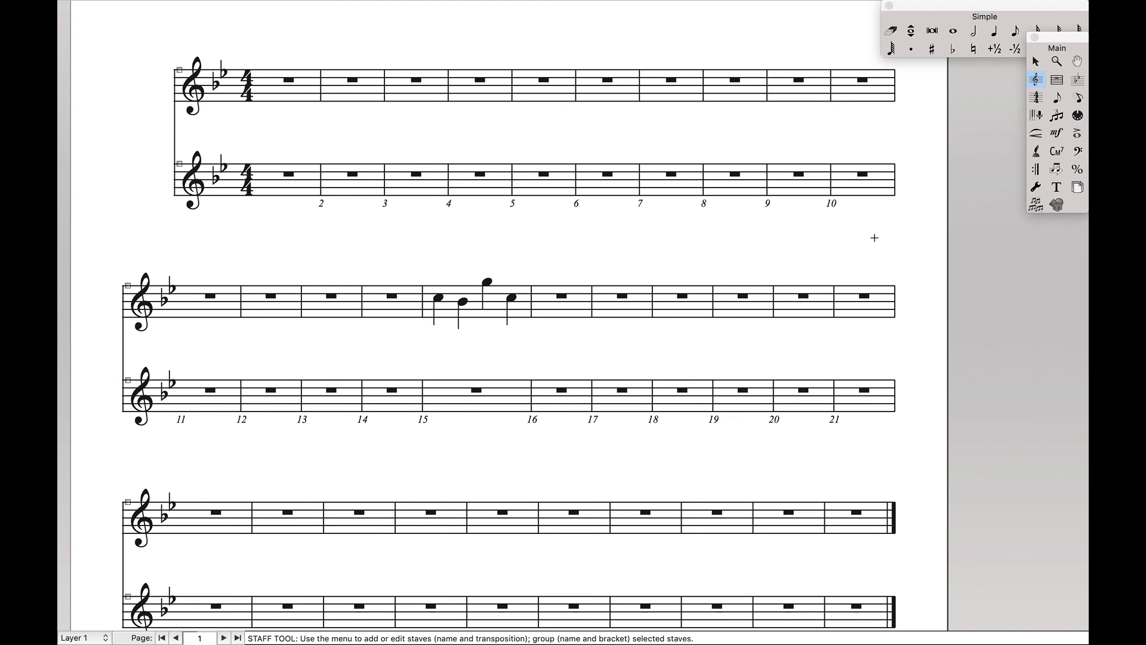
{"action": "double_click", "coordinate": [570, 303]}
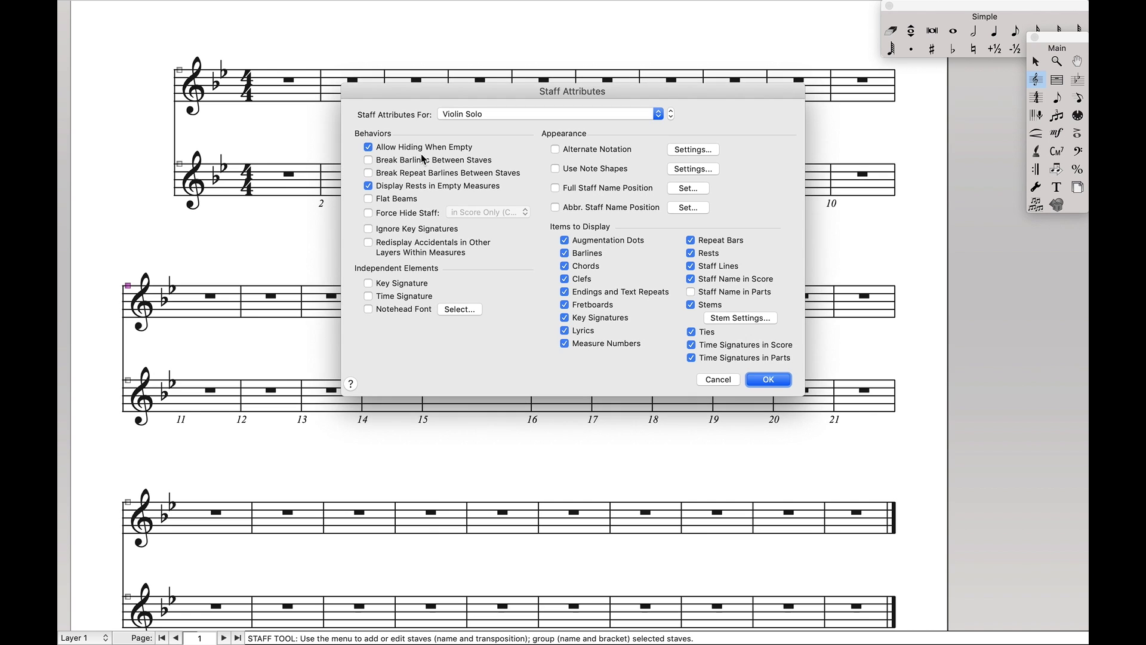
{"action": "left_click", "coordinate": [718, 379]}
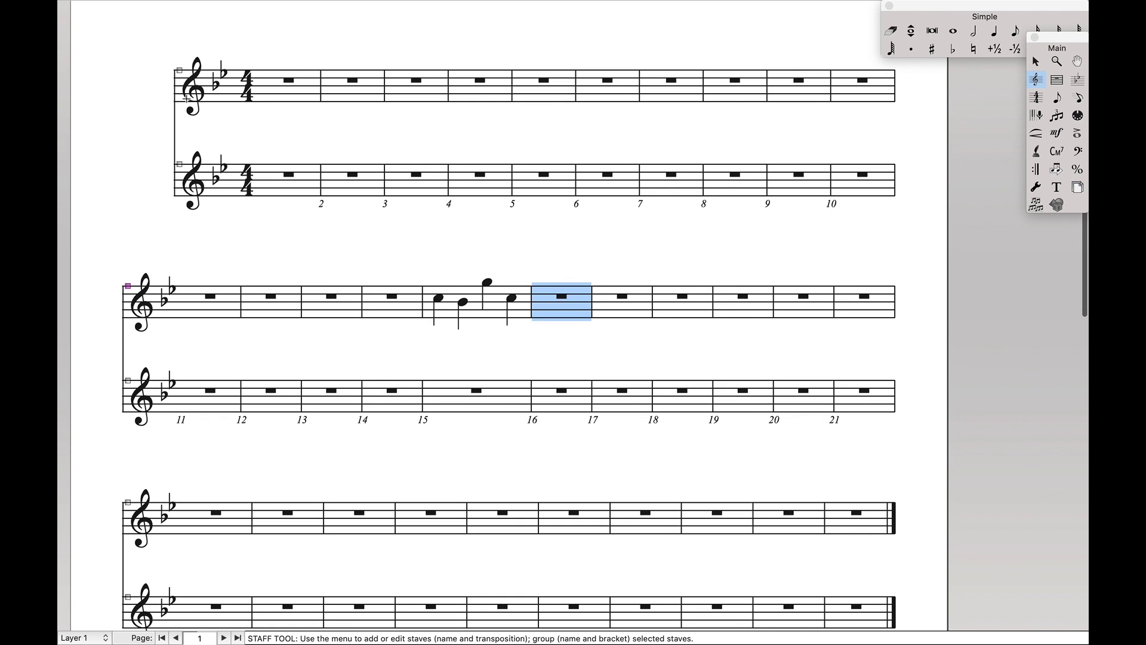
{"action": "left_click", "coordinate": [180, 95]}
{"action": "left_click", "coordinate": [510, 8]}
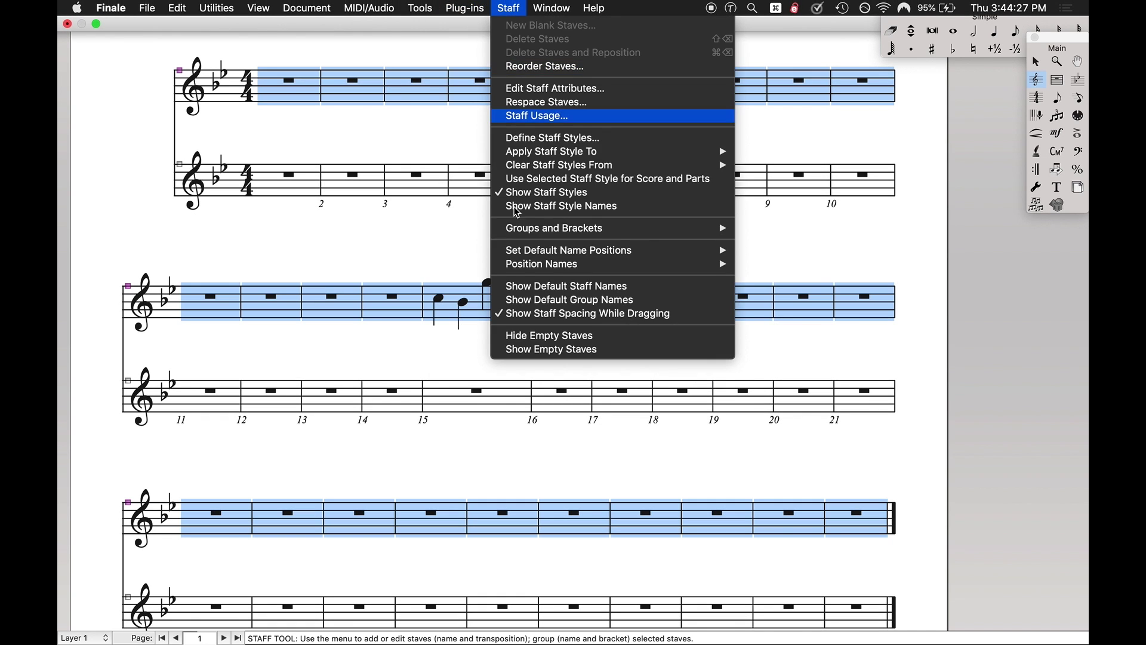
{"action": "left_click", "coordinate": [530, 336]}
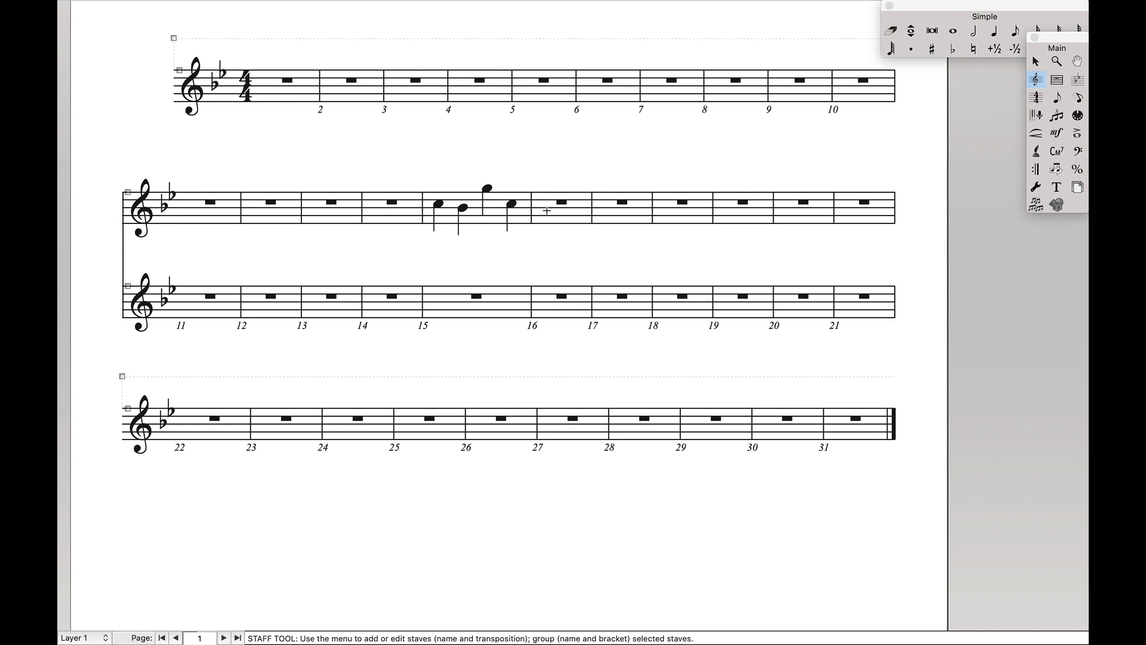
Step: Attach the 'solo' technique text to the first quarter note of measure 15
{"action": "key", "text": "e"}
{"action": "double_click", "coordinate": [442, 198]}
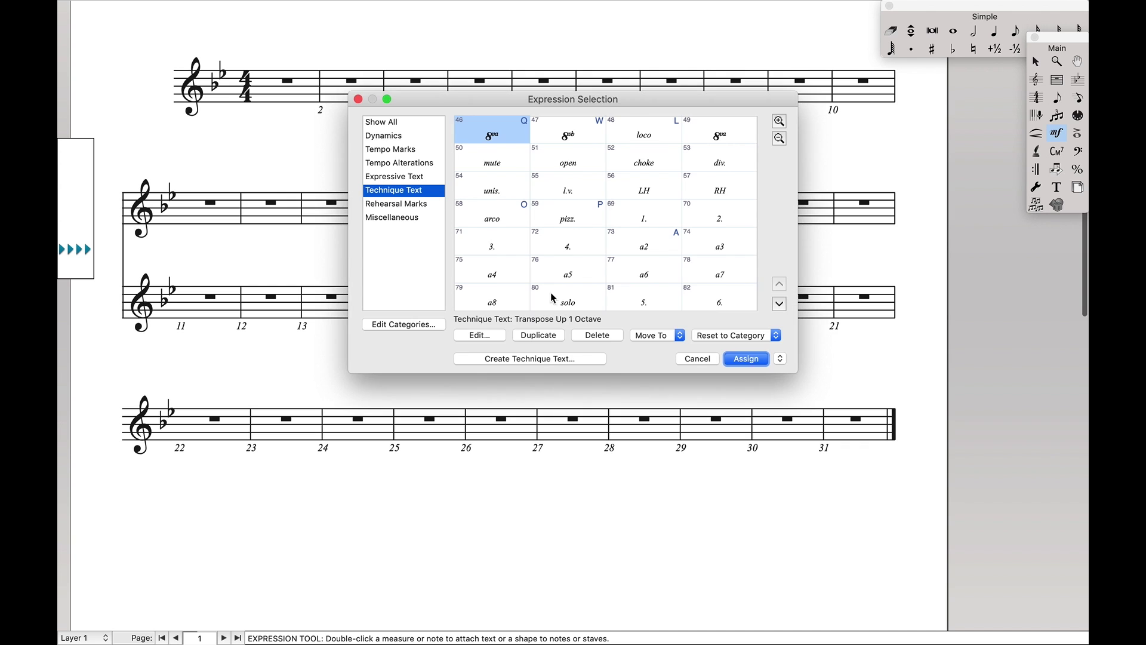
{"action": "left_click", "coordinate": [541, 359]}
{"action": "type", "text": "s"}
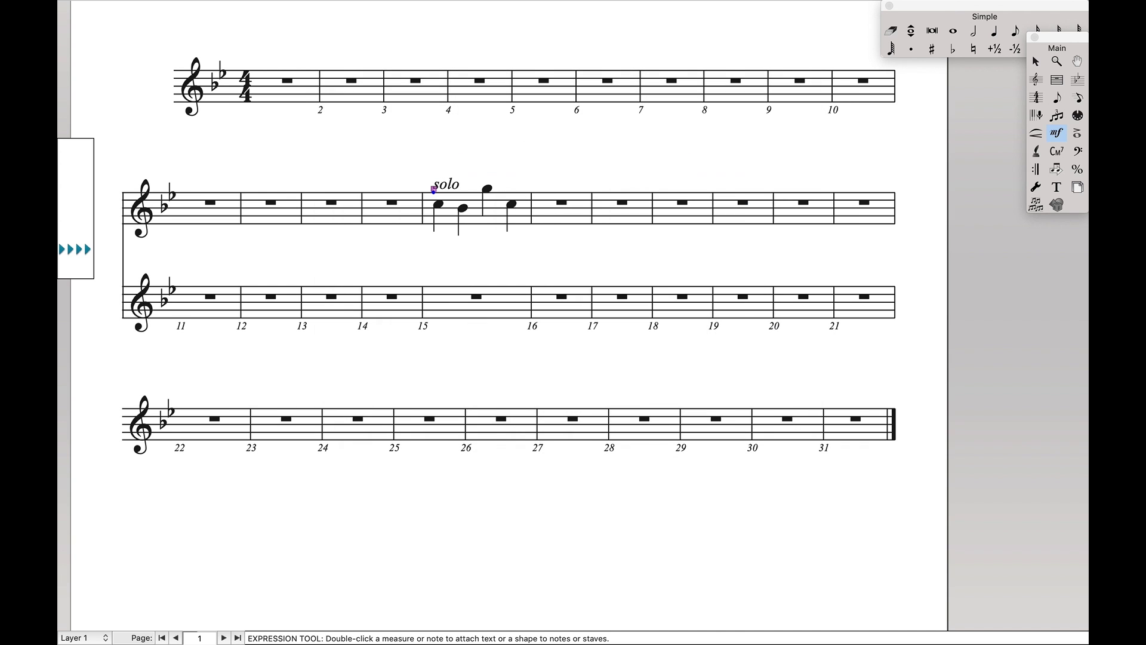
{"action": "key", "text": "Escape"}
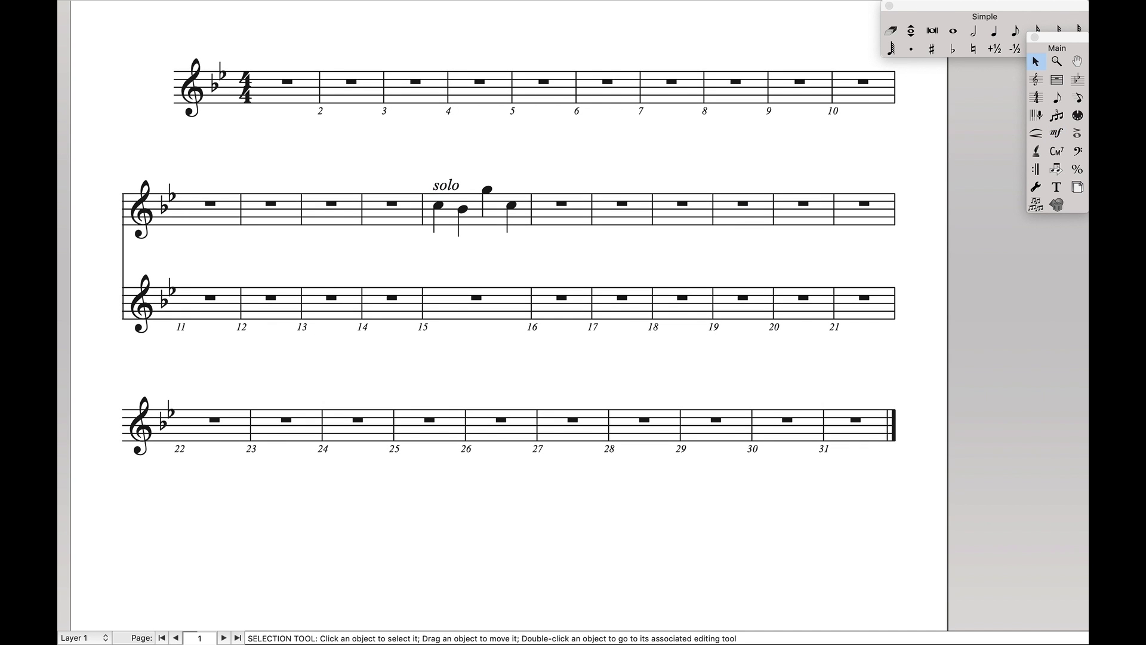